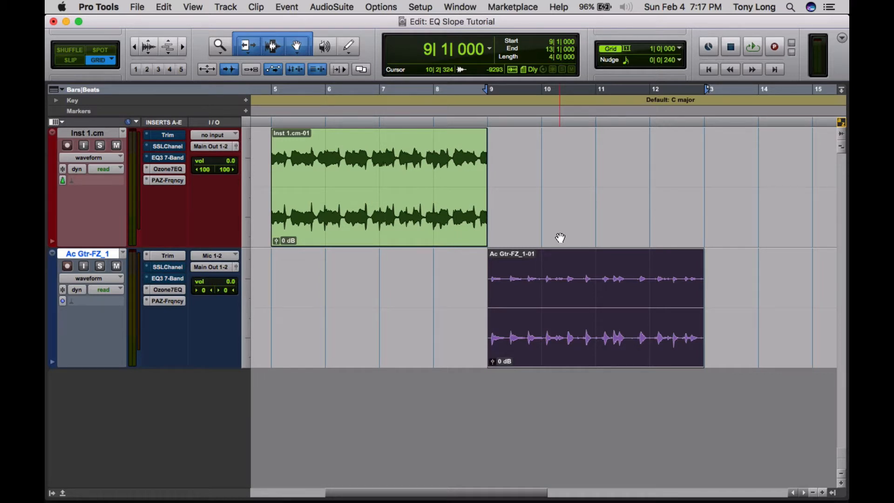
- Open the EQ3 7-Band on the Inst 1.cm track, take it out of bypass to examine its filter curve, and close it
left_click(172, 161)
left_click_drag(225, 80, 480, 4)
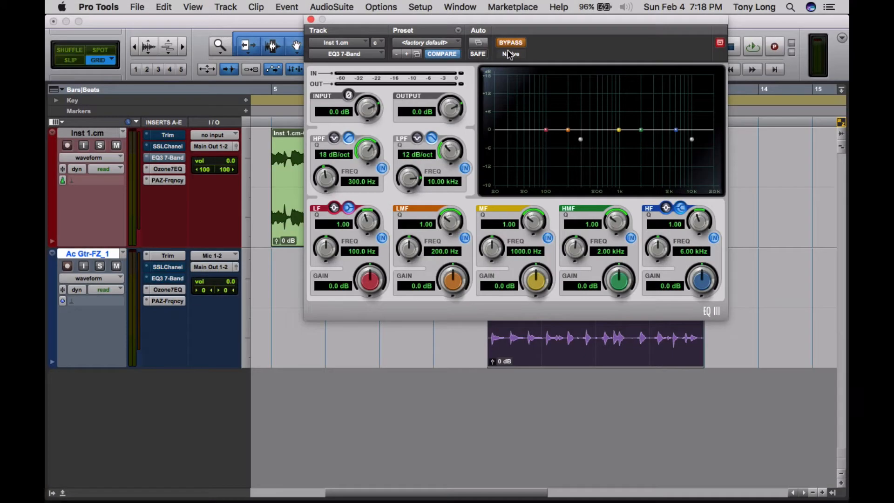
left_click(519, 41)
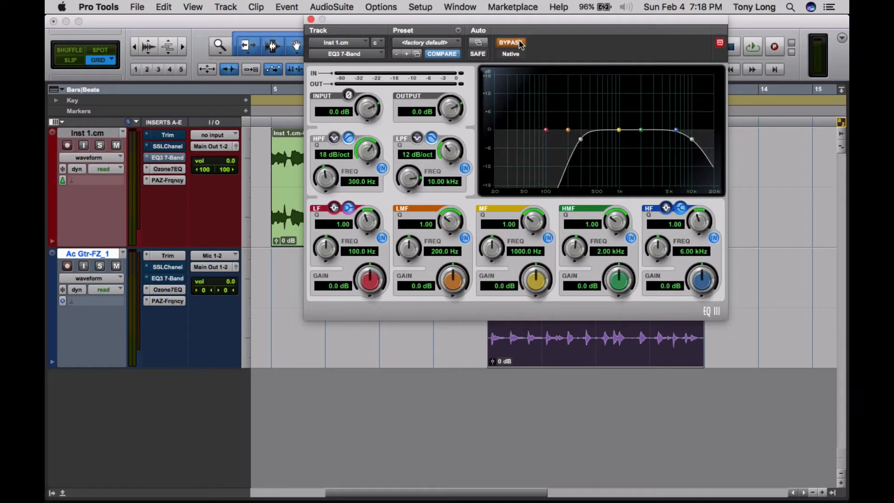
left_click(520, 43)
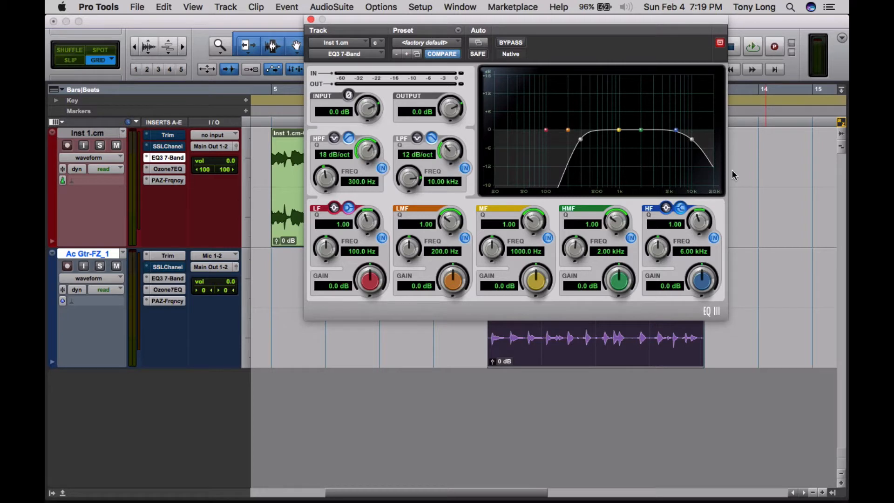
left_click(311, 19)
- Select the Inst 1.cm-01 clip and bypass the EQ3 7-Band and Ozone7EQ inserts on both tracks
left_click(386, 236)
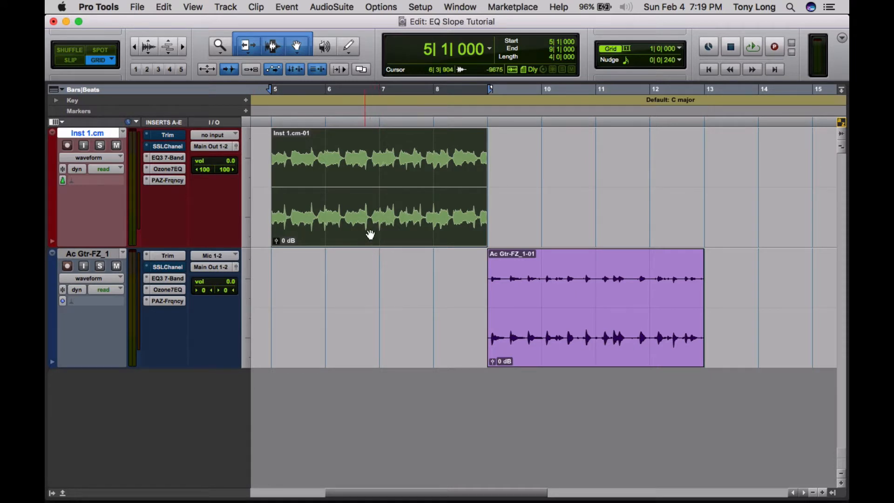
left_click(166, 157, "alt+super")
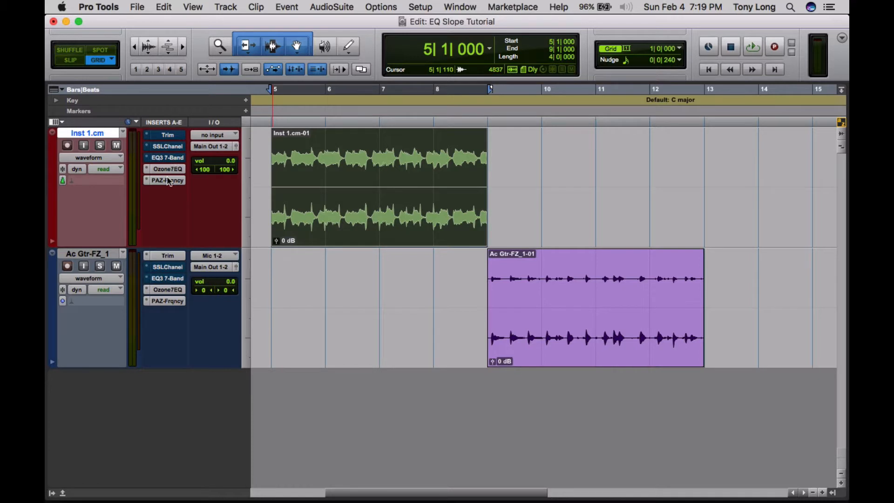
left_click(167, 180, "alt+super")
left_click(168, 169, "alt+super")
left_click(169, 180, "alt+super")
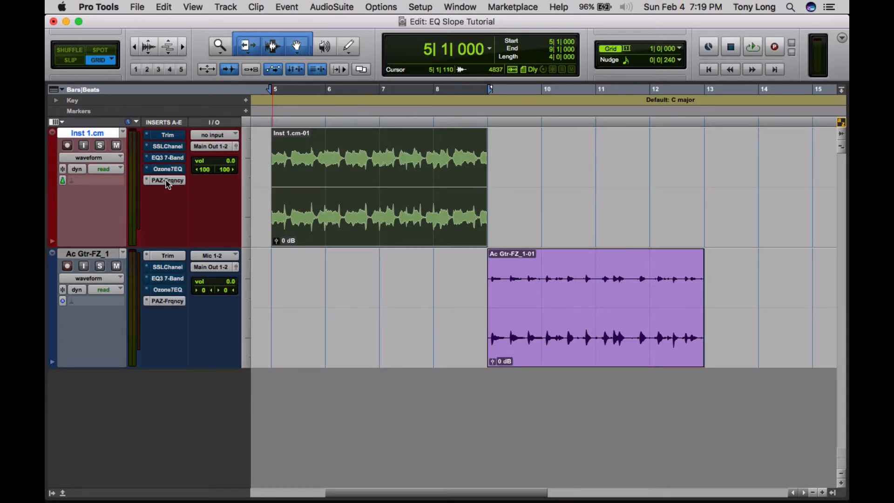
- Open the PAZ-Frequency analyzer and the SSLChannel of the Inst 1.cm track and arrange their windows side by side
left_click(167, 179)
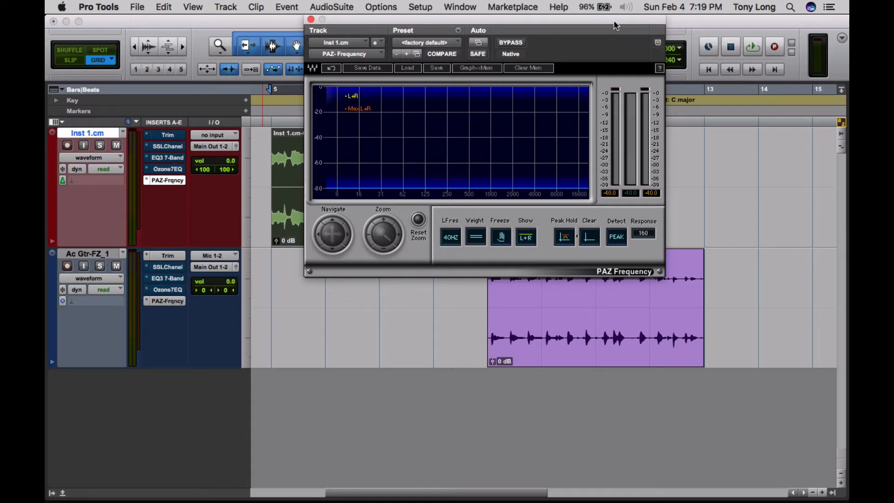
left_click_drag(619, 22, 798, 127)
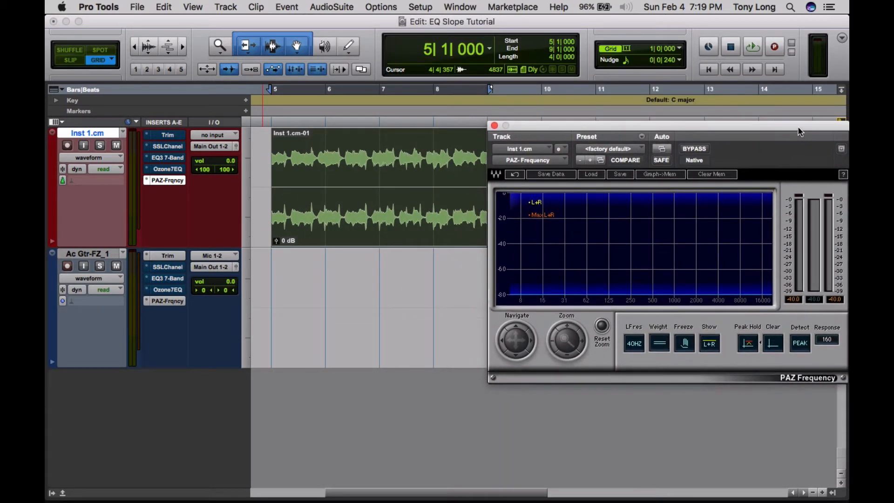
left_click(167, 146)
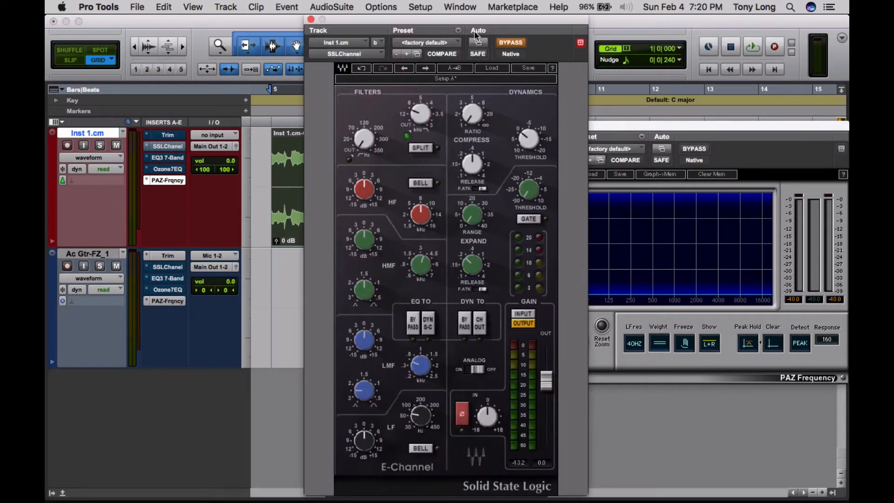
left_click_drag(462, 21, 337, 21)
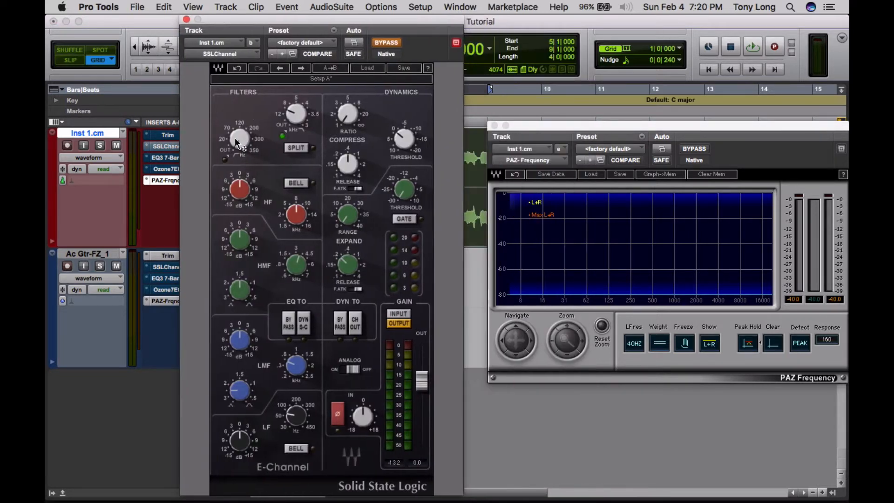
- Set the SSLChannel's high-pass filter to 300 Hz and turn its low-pass filter to OUT
left_click_drag(236, 141, 236, 135)
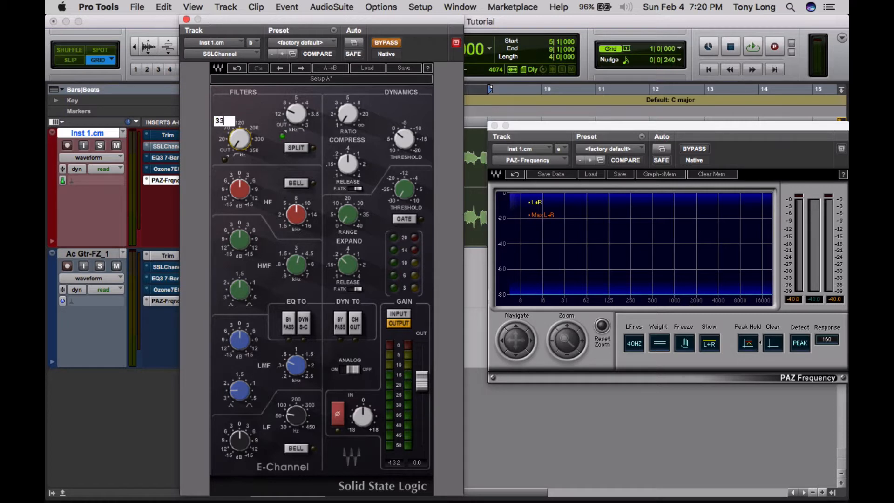
key("BackSpace")
key("BackSpace")
type("300")
key("Return")
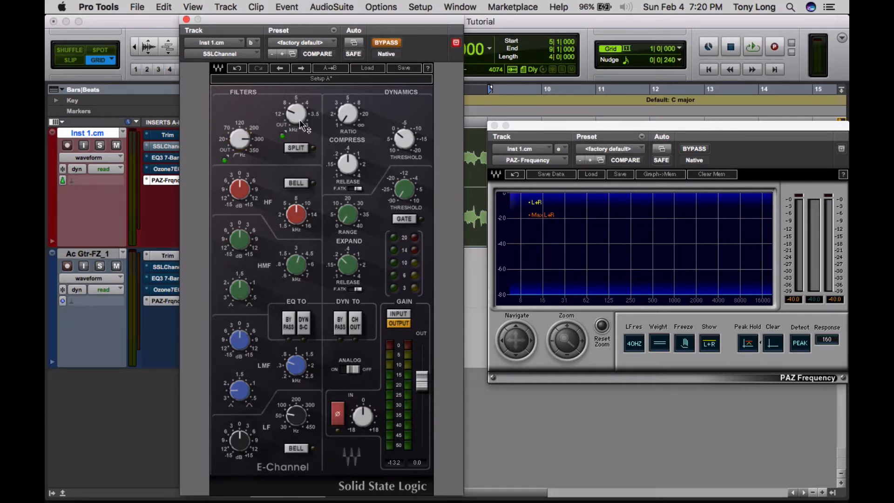
left_click_drag(289, 117, 289, 132)
- Play the clip with the SSLChannel bypassed, and play it again with the bypass switched off
key("space")
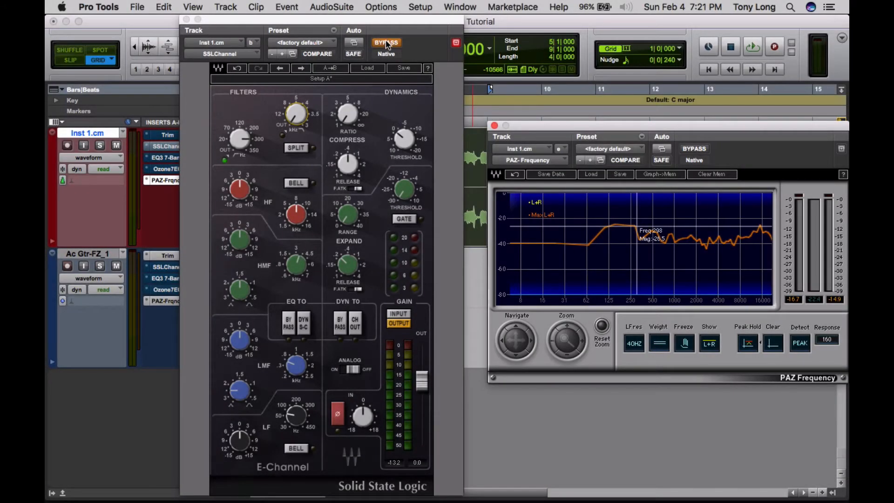
left_click(386, 42)
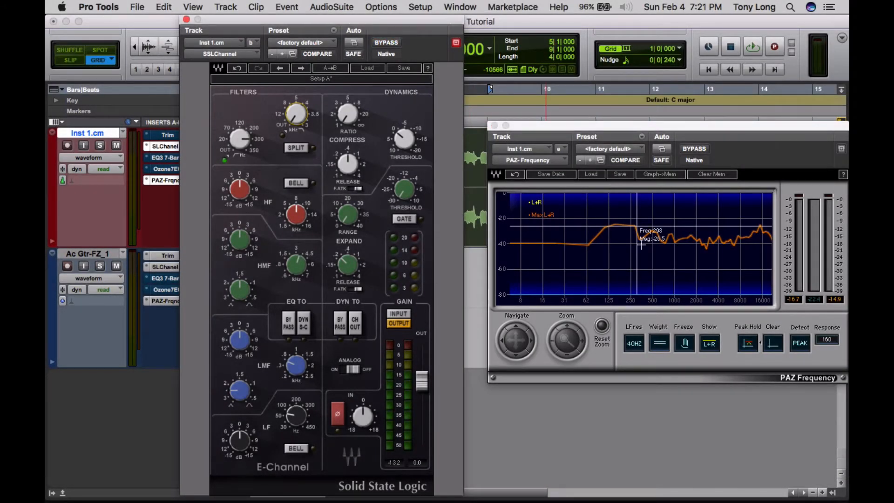
key("space")
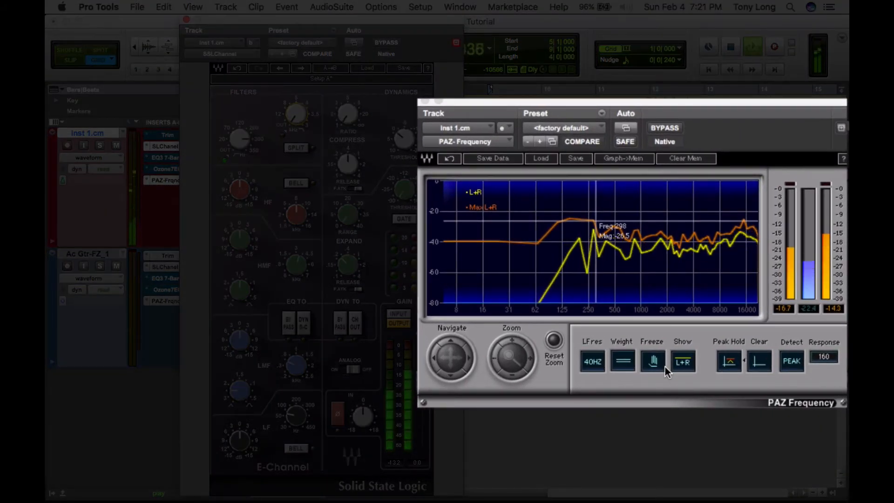
- Reload the analyzer's factory default preset to clear its graph and play the clip to capture the SSLChannel's filter slope
left_click(580, 125)
left_click(594, 126)
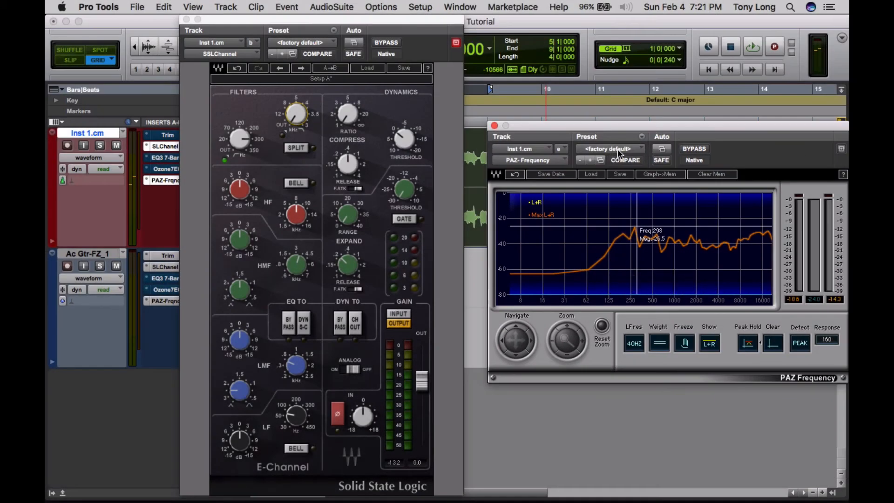
left_click(617, 149)
left_click(618, 149)
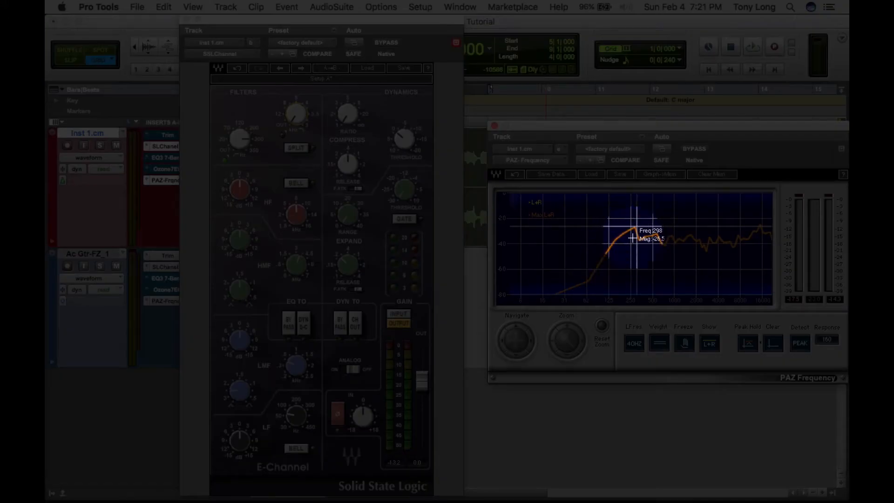
key("space")
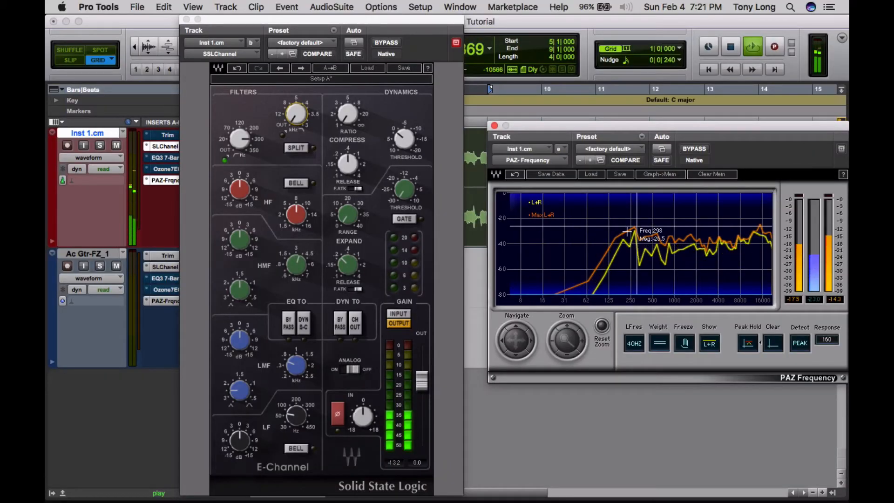
key("space")
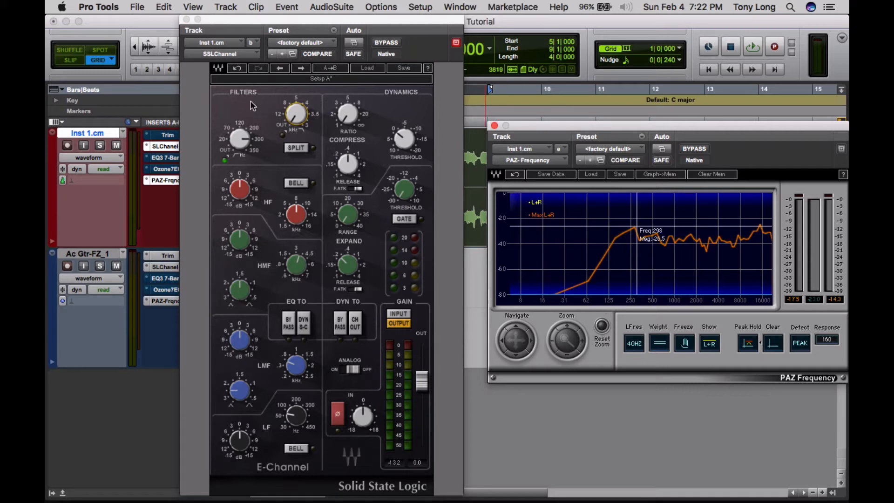
- Replace the SSLChannel with the EQ3 7-Band as the active EQ and switch off the EQ3's low-pass filter
left_click(187, 19)
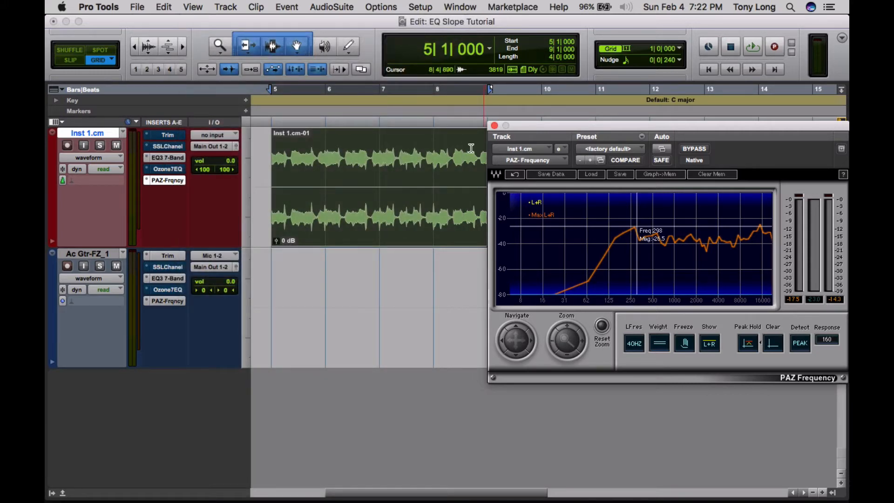
left_click(168, 157)
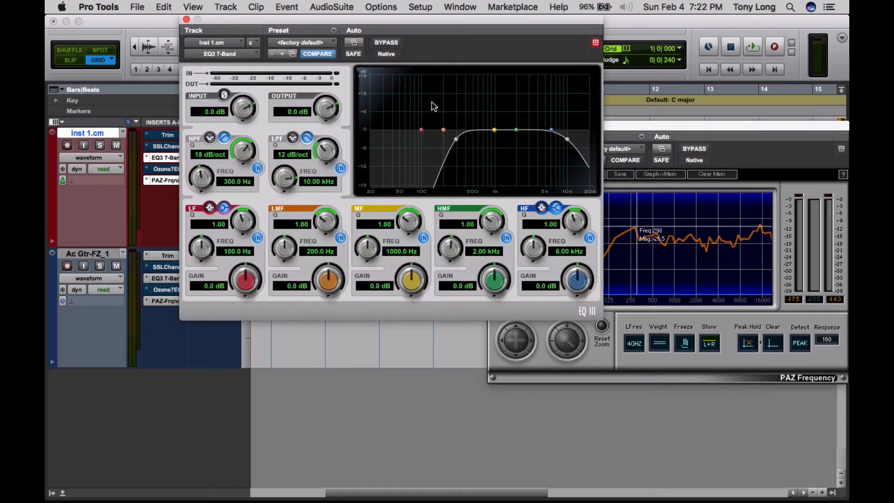
left_click(341, 167)
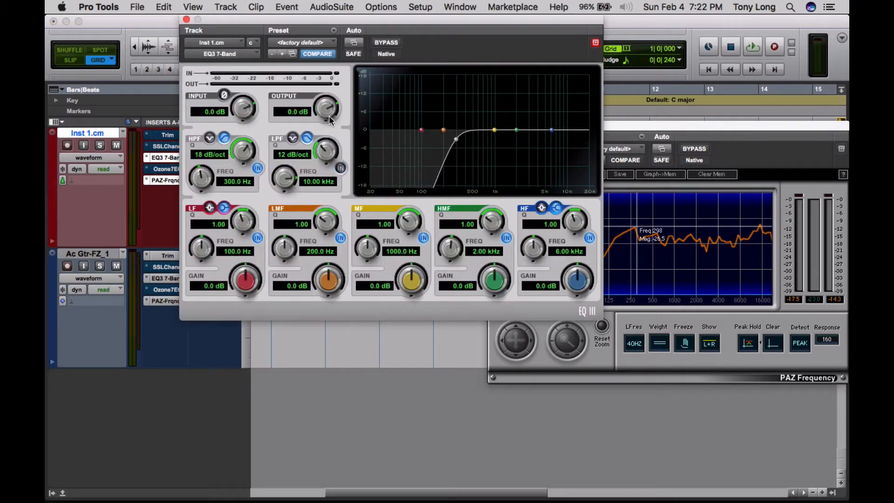
- Clear the PAZ-Frequency graph with the factory default preset and play the clip to measure the EQ3's 18 dB/oct high-pass slope
left_click(637, 127)
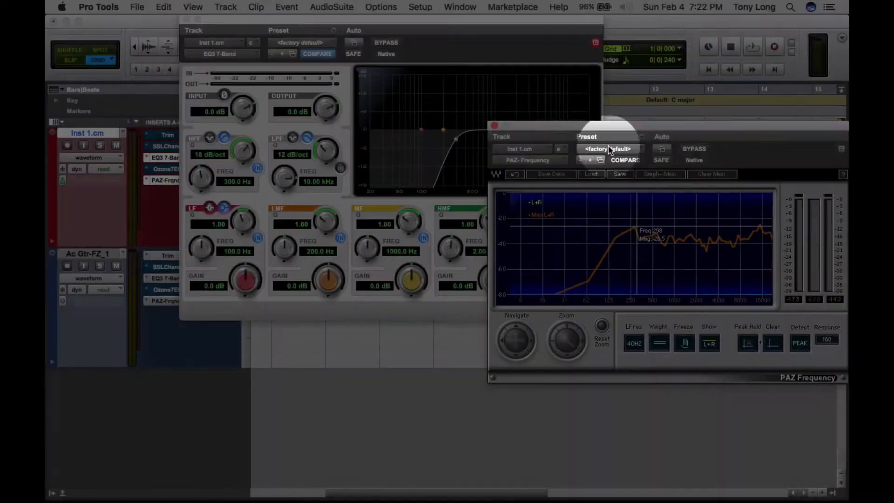
left_click(611, 149)
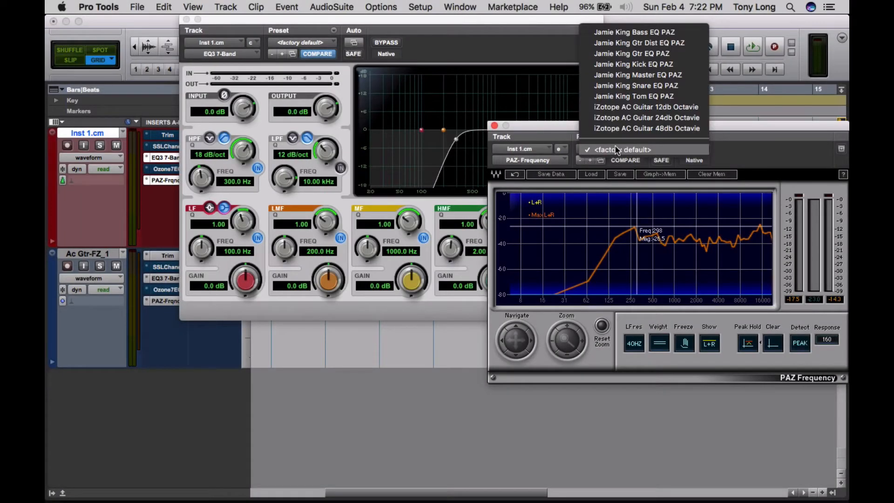
left_click(616, 150)
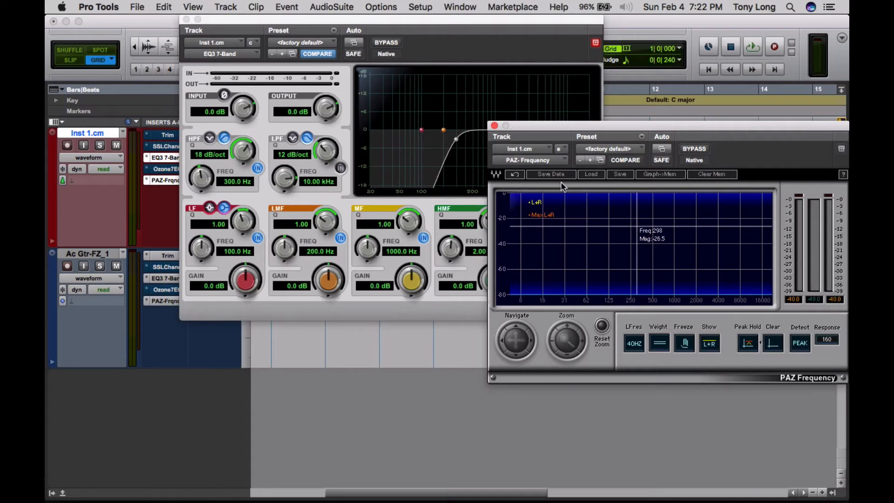
key("space")
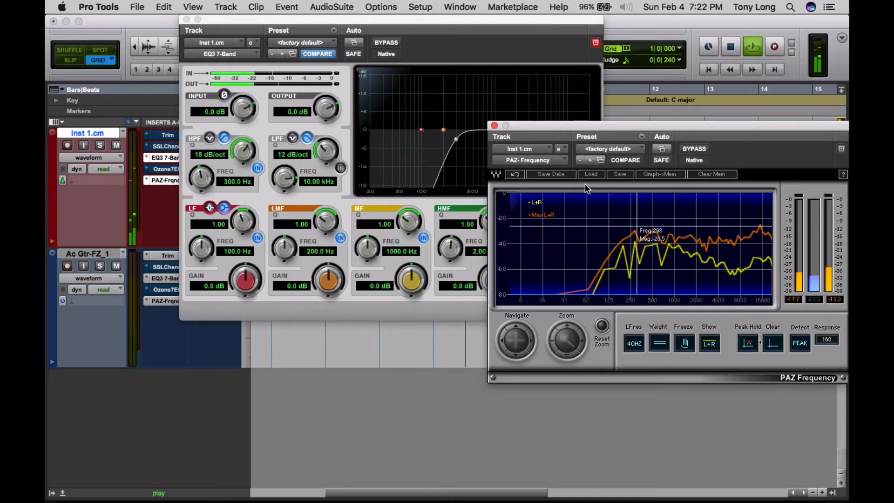
key("space")
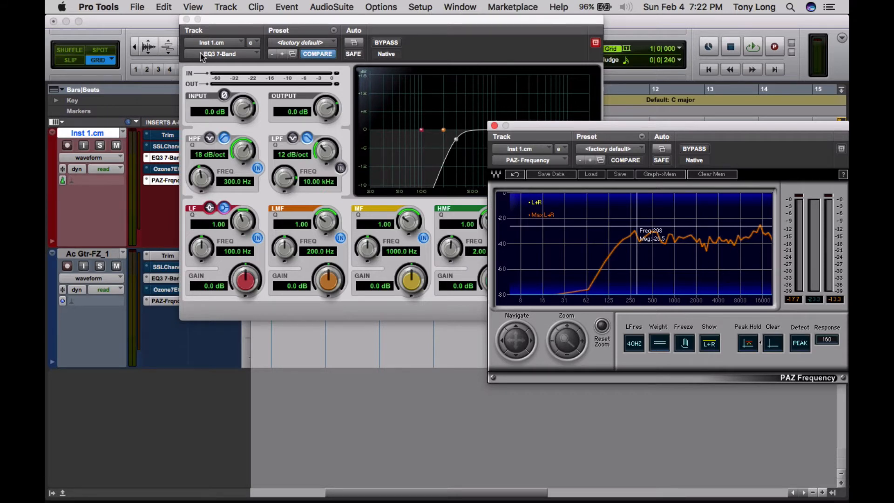
- Close and bypass the EQ3 7-Band, enable the Ozone7EQ on both tracks, and open it for Inst 1.cm
left_click(186, 19)
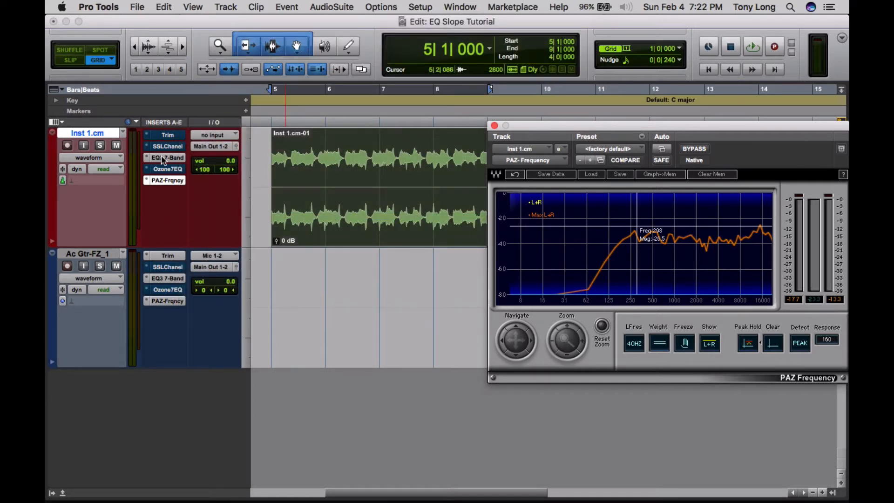
left_click(163, 171, "alt+super")
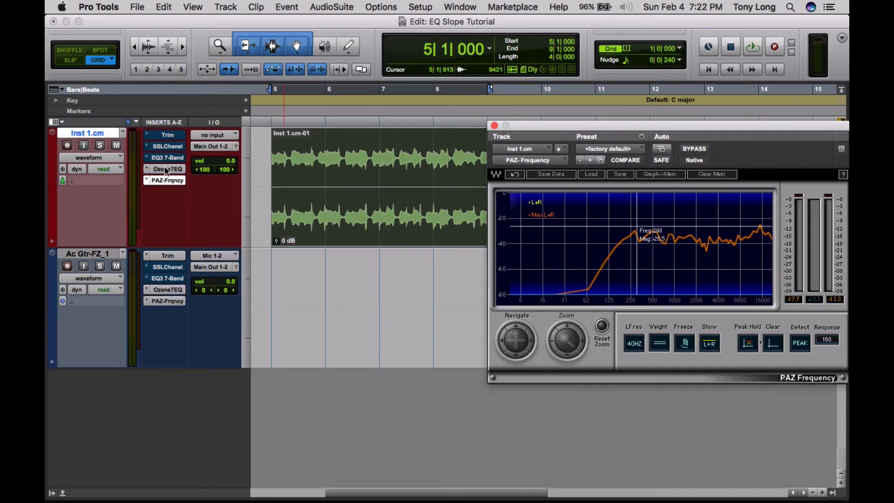
left_click(251, 120)
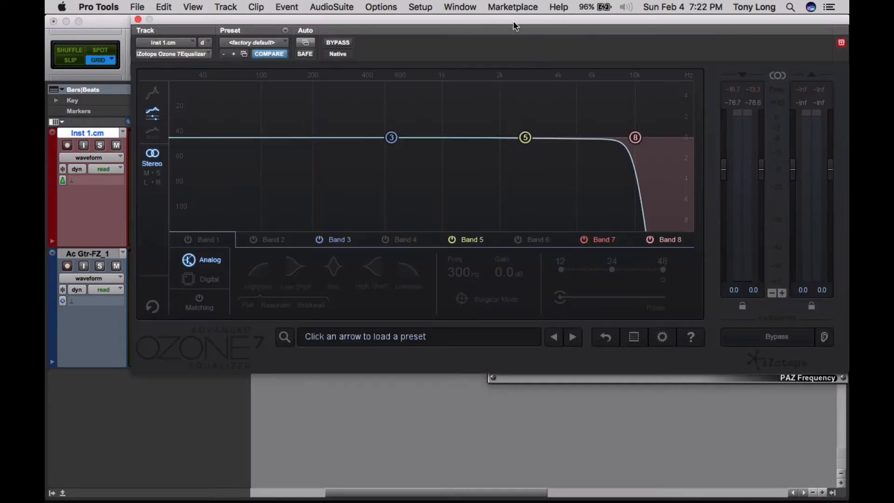
- Enable the Ozone equalizer's Band 1 high-pass filter, disable the Band 8 low-pass, and move its window clear of the analyzer graph
left_click(636, 137)
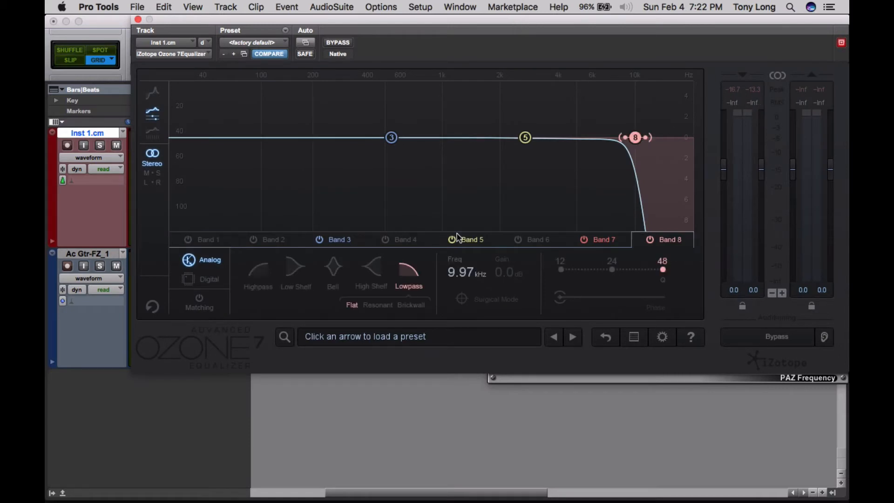
left_click(208, 241)
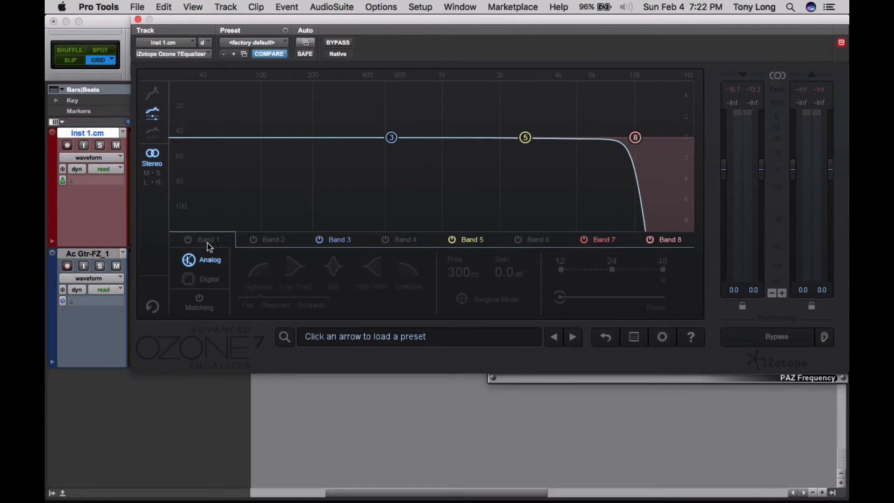
left_click(188, 239)
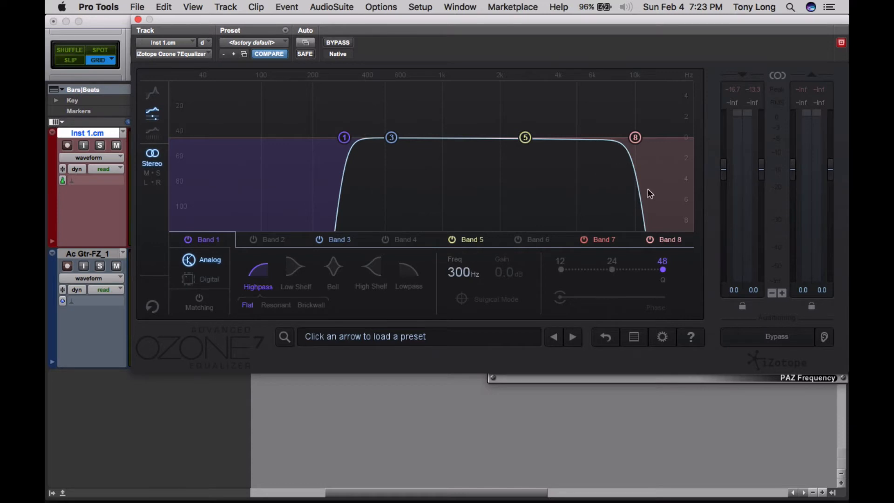
left_click(649, 239)
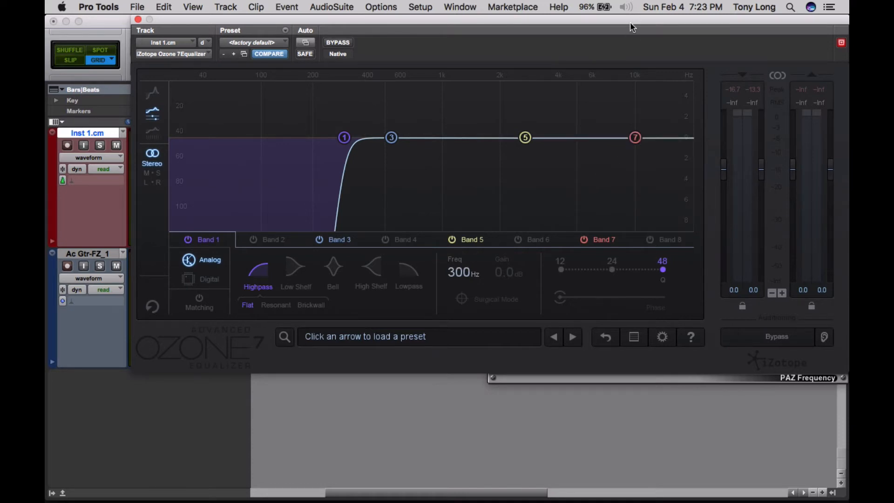
left_click_drag(630, 21, 628, 305)
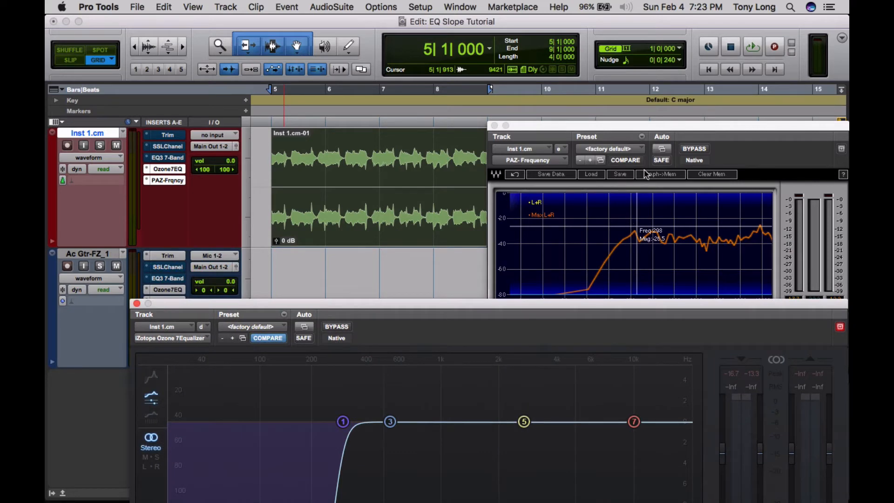
- Clear the PAZ-Frequency graph with the factory default preset and set the Ozone Band 1 high-pass slope to 12 dB/oct
left_click(630, 149)
left_click(630, 149)
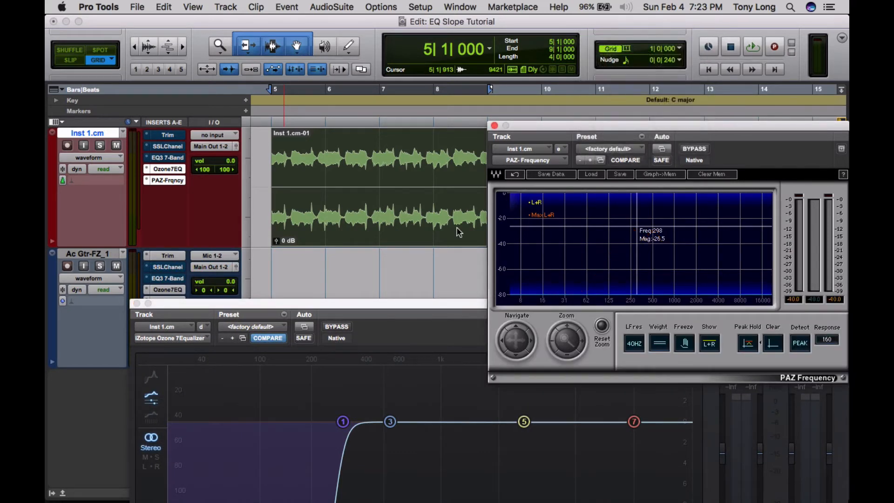
left_click_drag(392, 303, 362, 37)
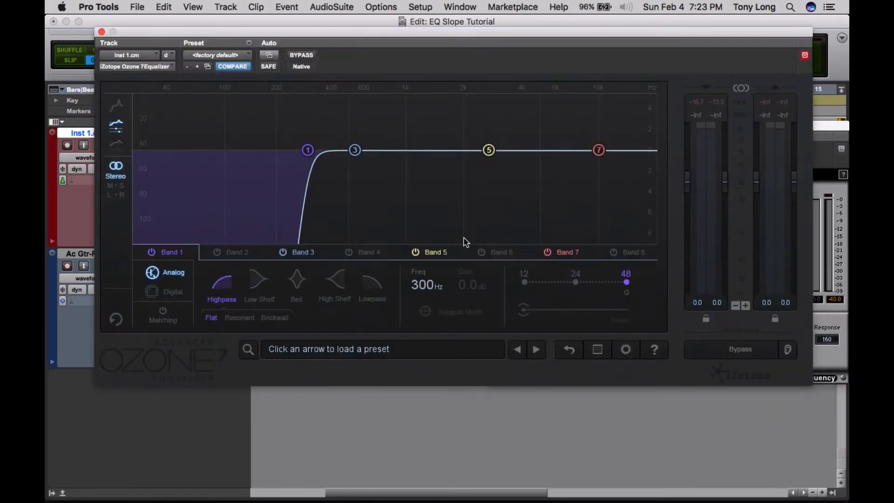
left_click(525, 288)
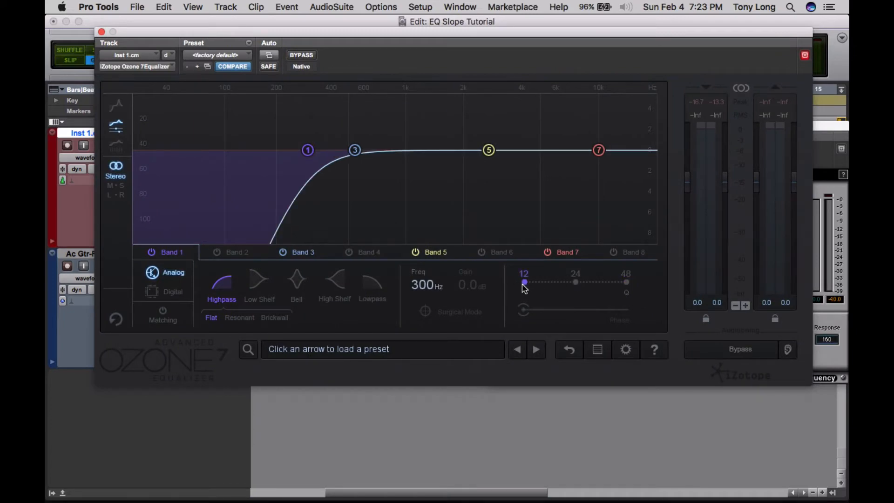
- Play the Inst 1.cm clip with the analyzer graph uncovered to measure the Ozone's 12 dB/oct slope at 300 Hz
key("space")
left_click_drag(525, 38, 526, 311)
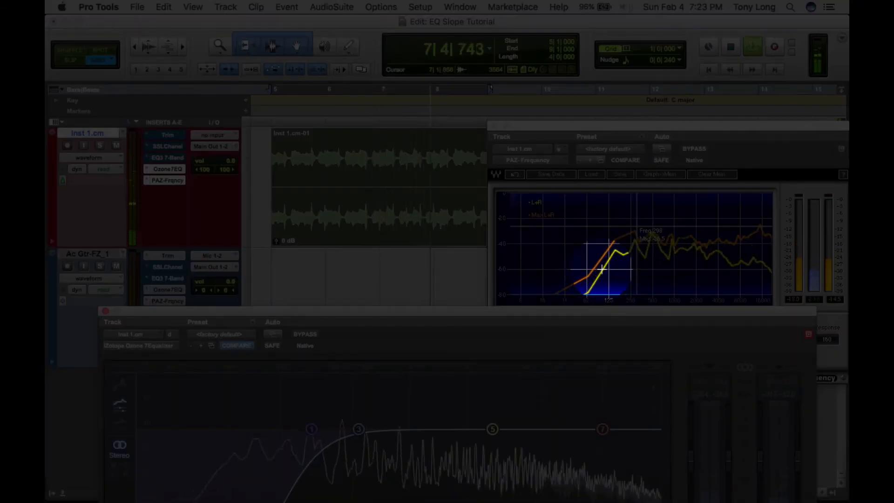
key("space")
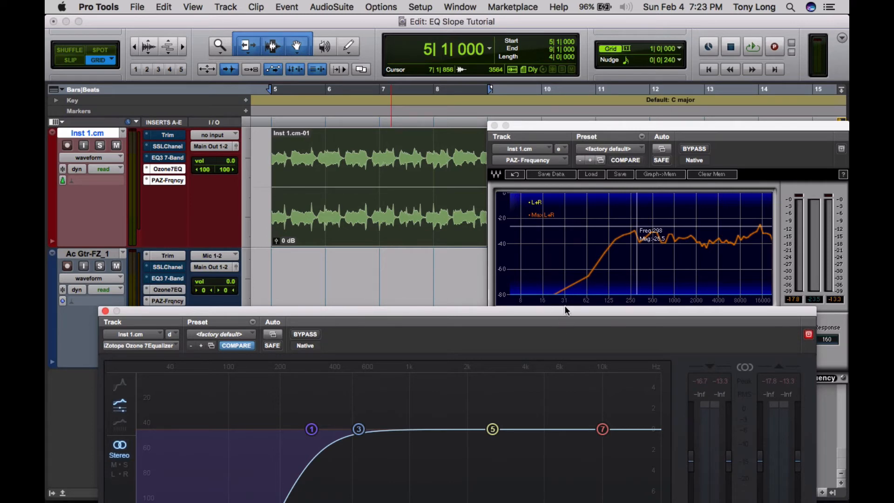
- Set the Ozone Band 1 high-pass slope to 48 dB/oct and bring the PAZ-Frequency window to the front
left_click_drag(566, 310, 408, 19)
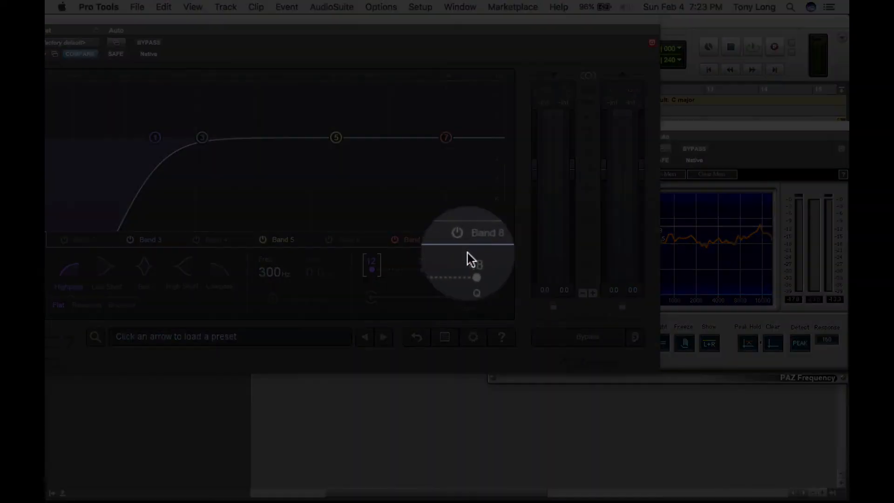
left_click(474, 269)
left_click(677, 126)
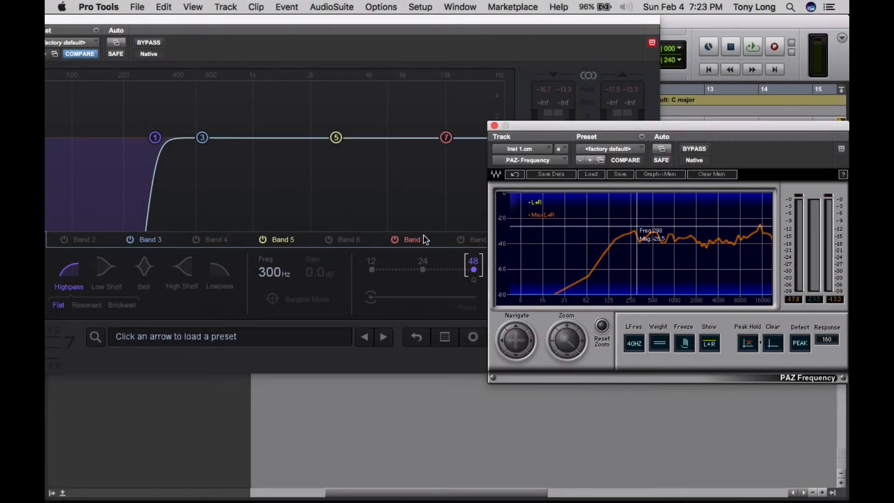
- Reset the PAZ-Frequency graph with the factory default preset and play the clip to measure the 48 dB/oct slope at 300 Hz
left_click(607, 148)
left_click(607, 148)
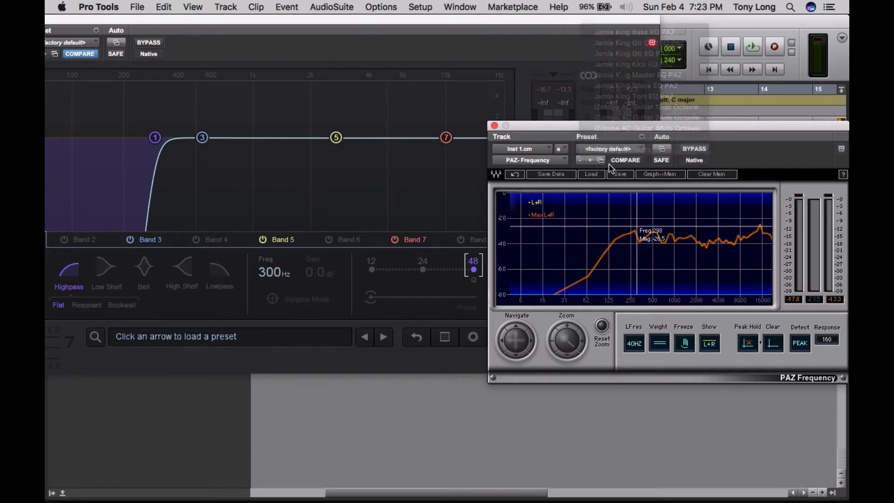
key("space")
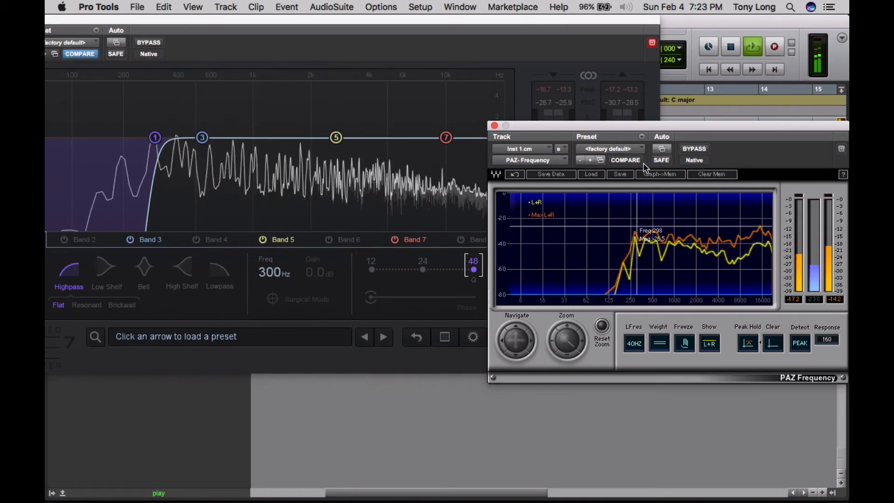
key("space")
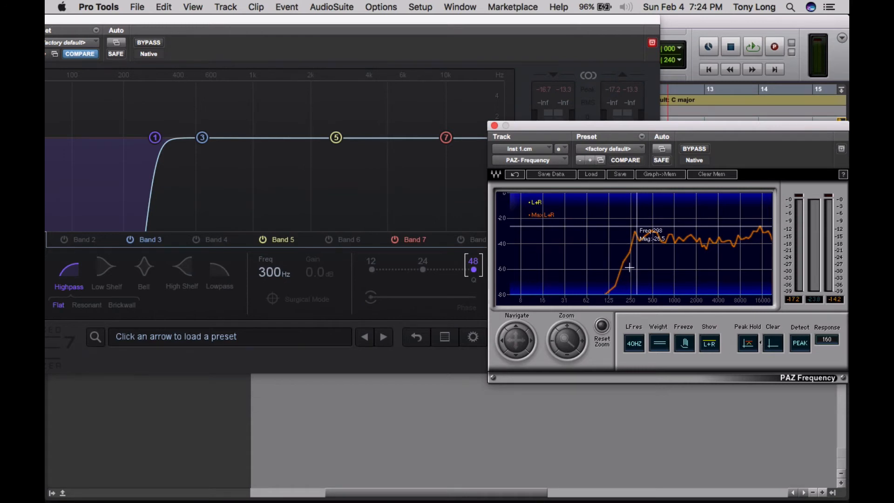
- Set the Ozone Band 1 high-pass frequency to 200 Hz
left_click(268, 278)
left_click(267, 273)
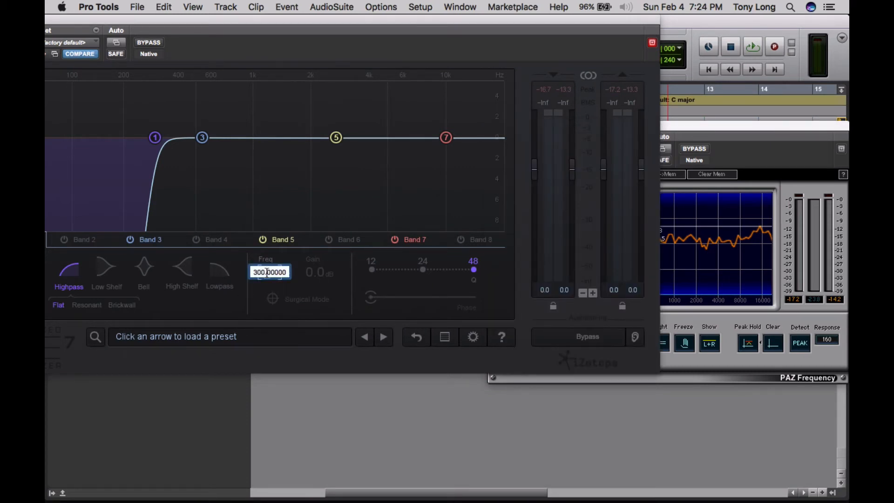
double_click(267, 272)
type("200")
key("Return")
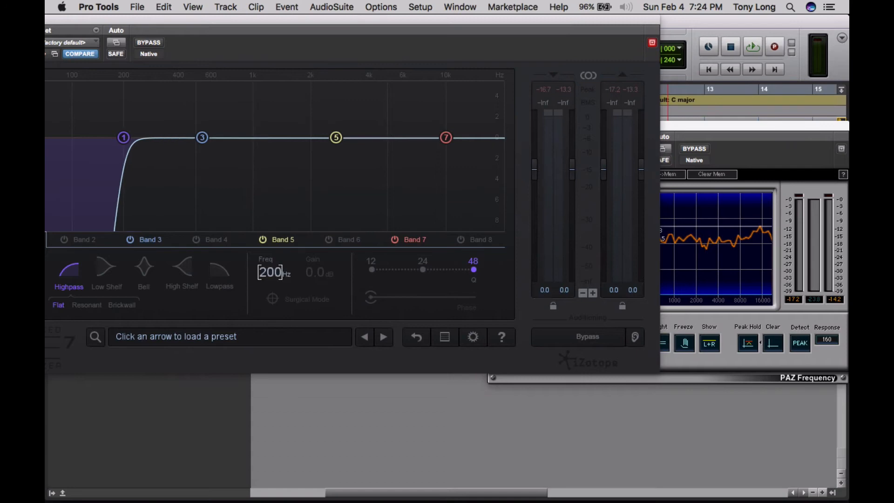
- Play the clip several times to examine the 200 Hz, 48 dB/oct high-pass curve in PAZ-Frequency
key("space")
left_click(692, 130)
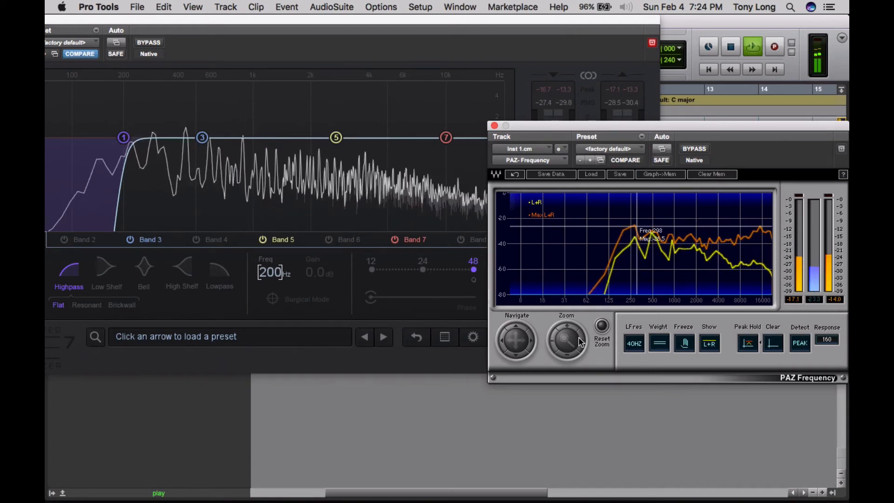
key("space")
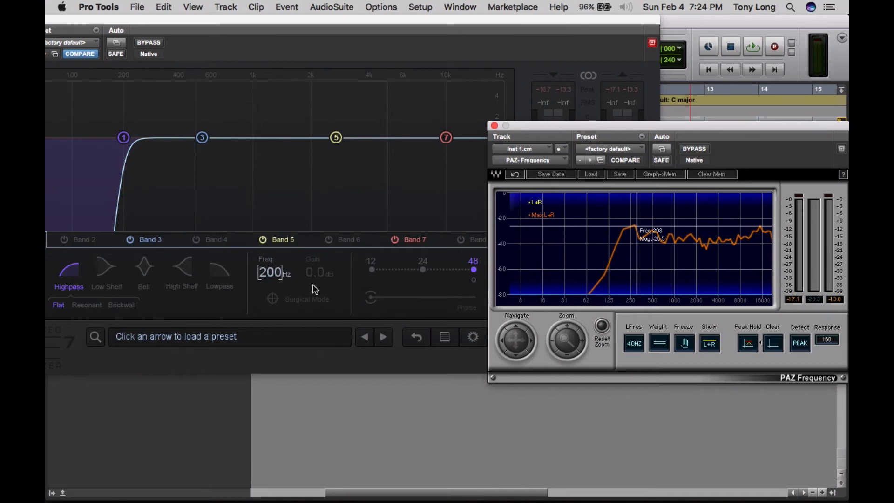
key("space")
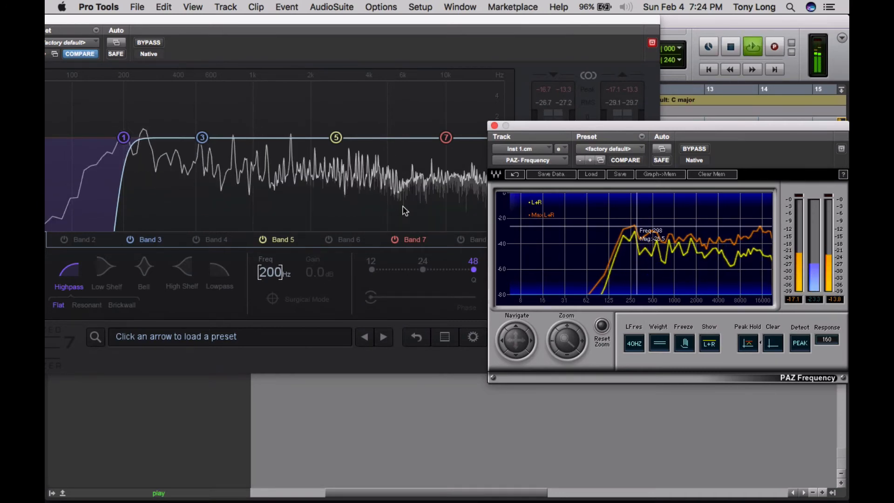
key("space")
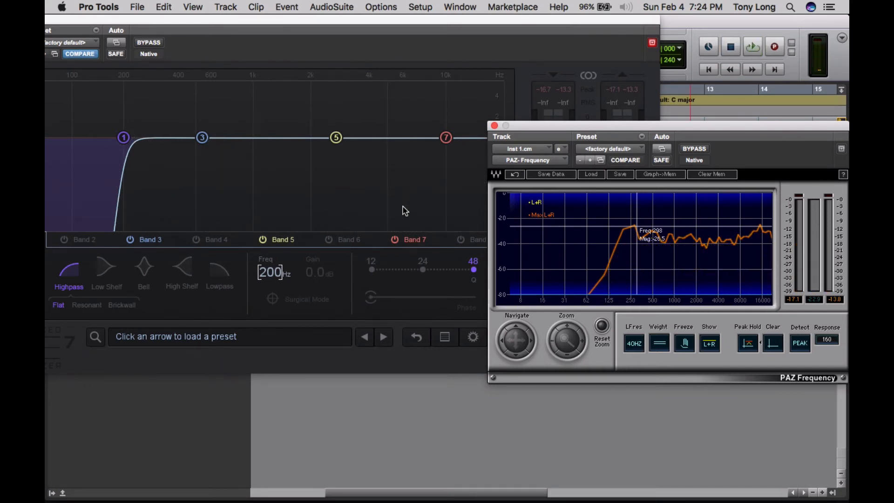
key("space")
- Set the 200 Hz high-pass slope to 12 dB/oct and play the clip to view its curve in PAZ-Frequency
left_click(372, 269)
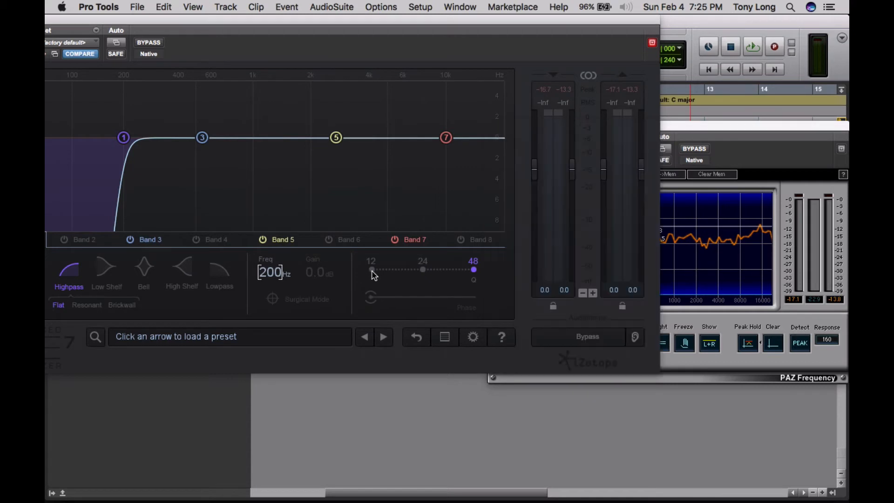
left_click(695, 135)
key("space")
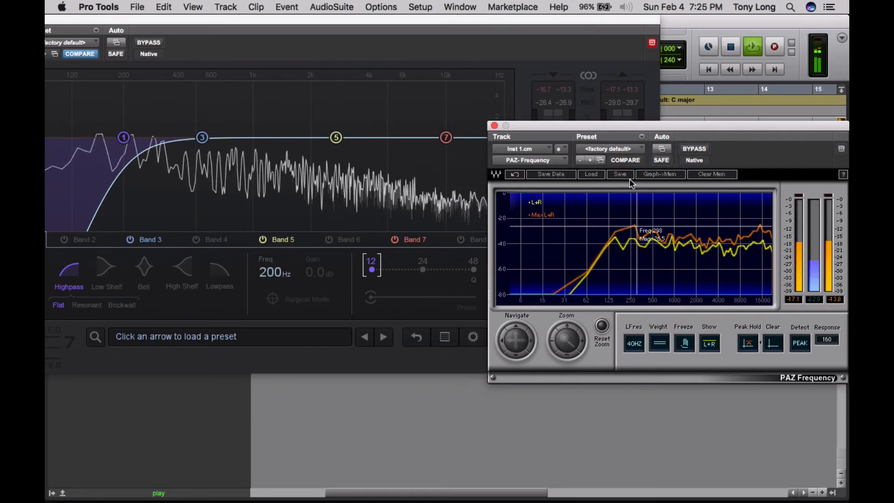
key("space")
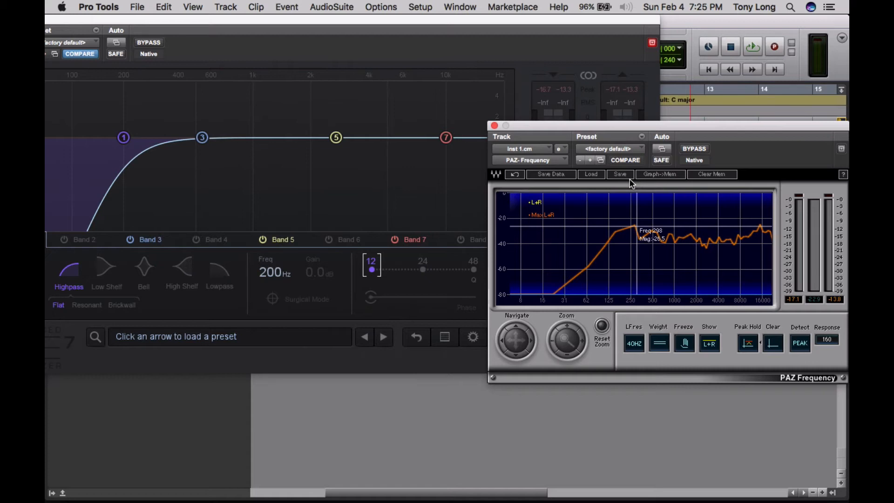
- Close the PAZ-Frequency and Ozone windows, select the Ac Gtr-FZ_1-01 clip, and open the Ozone7EQ on the Ac Gtr-FZ_1 track
left_click(494, 126)
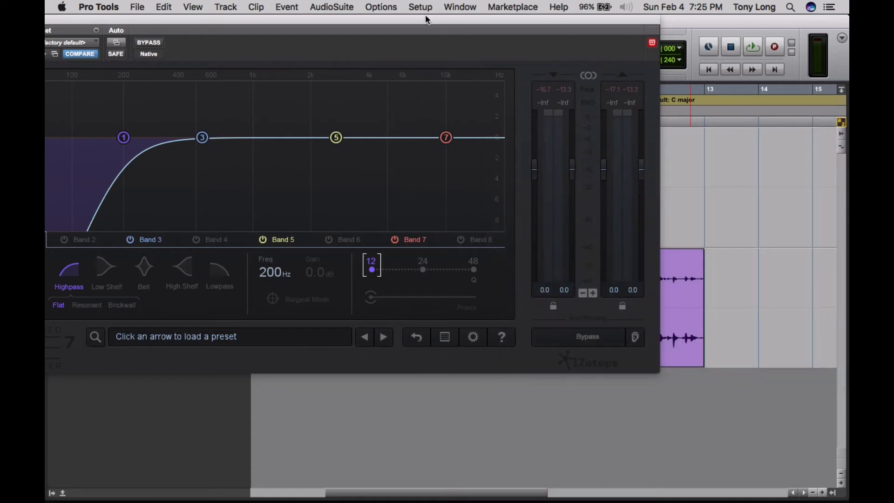
left_click_drag(426, 19, 596, 28)
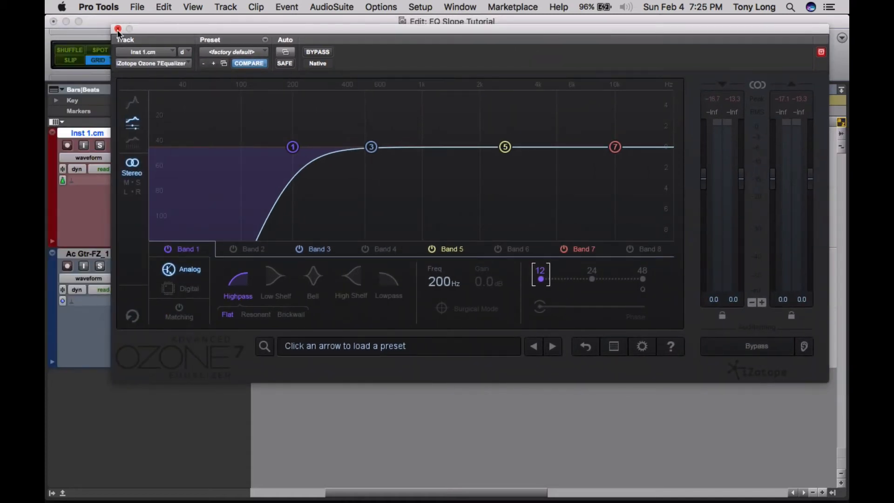
left_click(117, 29)
left_click(602, 365)
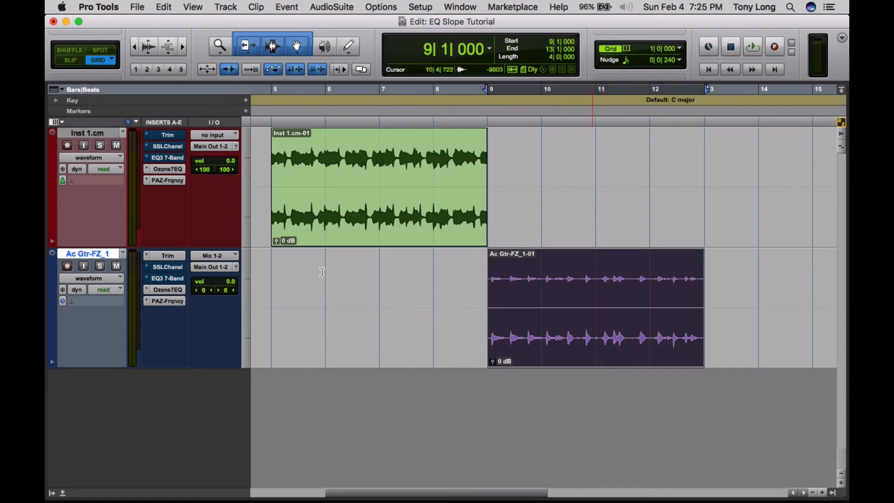
left_click(171, 293)
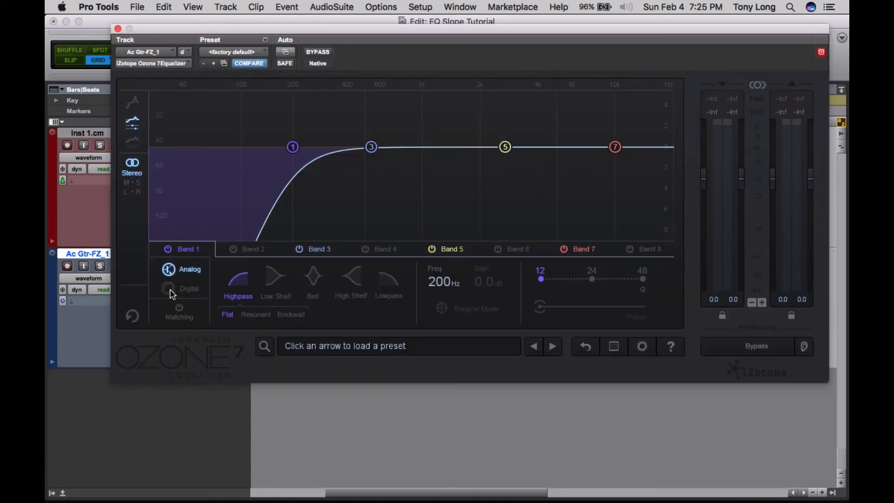
- Turn off Band 1 and enable the Band 8 low-pass filter with a 12 dB/oct slope
left_click(165, 251)
left_click(647, 255)
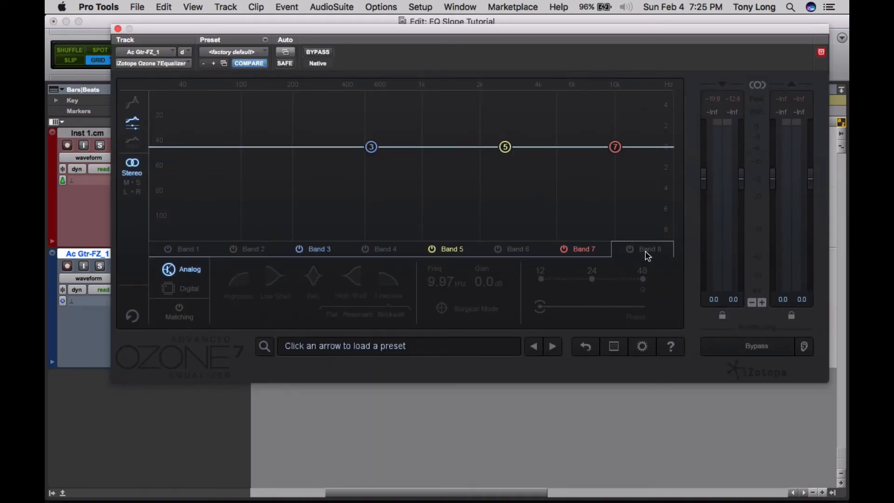
left_click(628, 250)
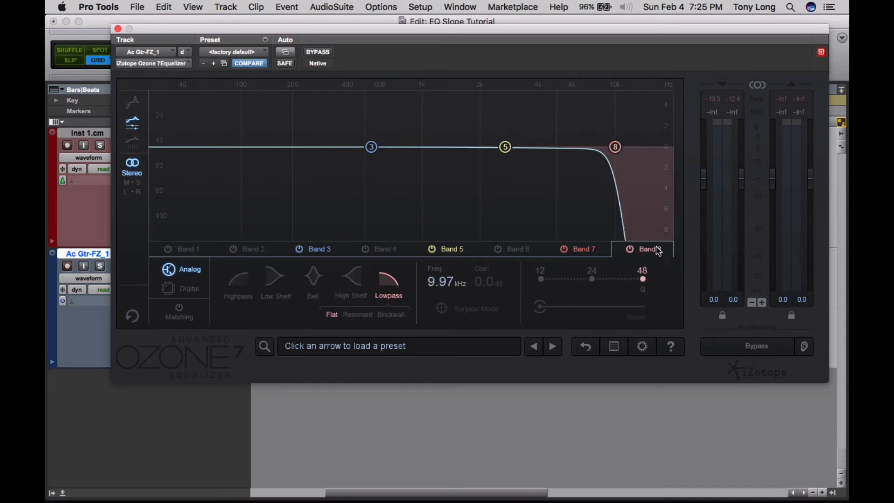
left_click(545, 279)
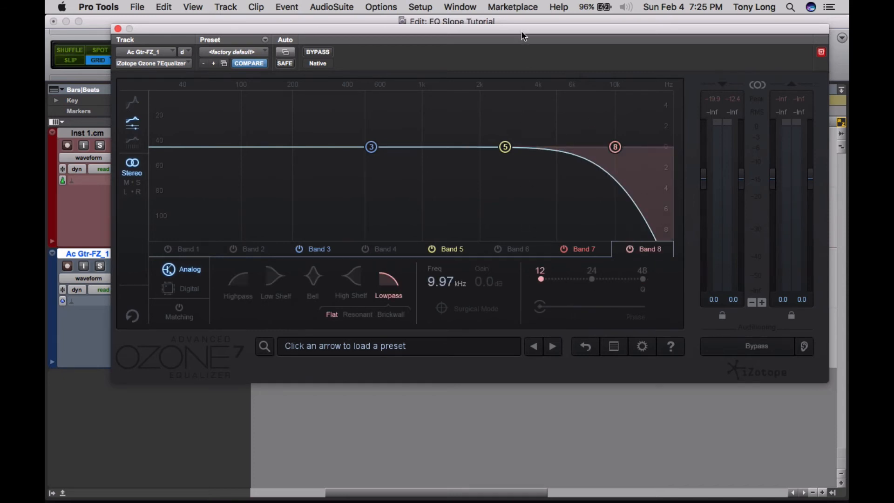
- Set the Band 8 low-pass frequency to 10000 Hz
left_click_drag(523, 31, 197, 14)
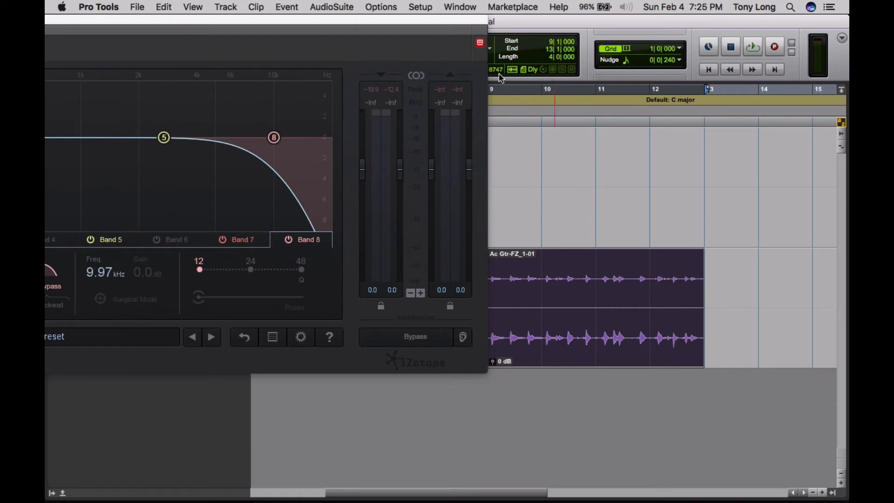
double_click(103, 274)
type("10000")
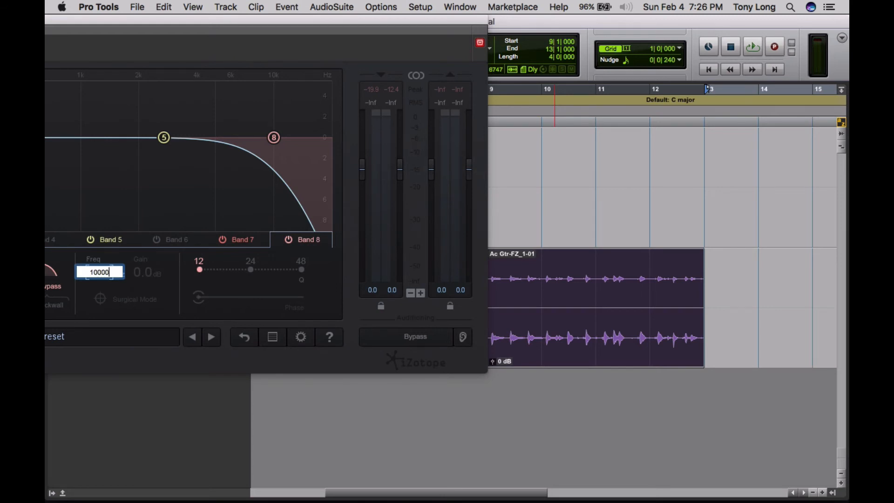
key("Return")
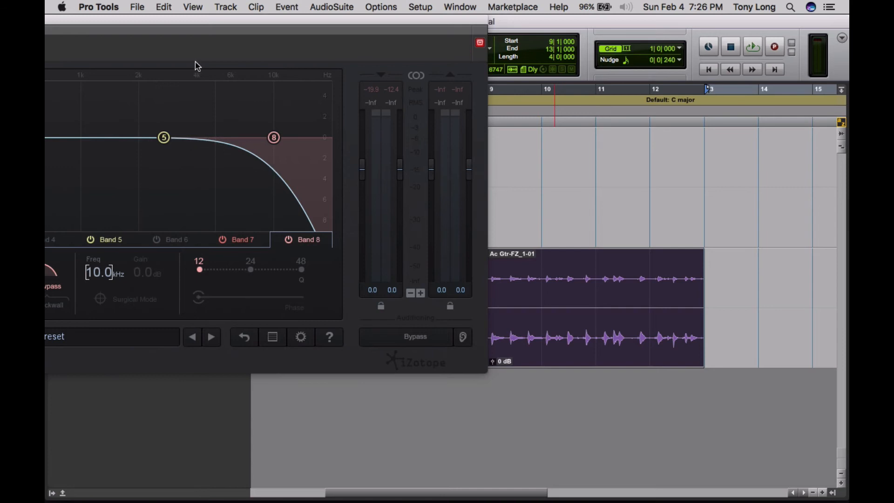
- Play the guitar clip and toggle the Ozone bypass on and off to compare the sound of the 12 dB/oct low-pass
left_click_drag(168, 22, 209, 23)
key("space")
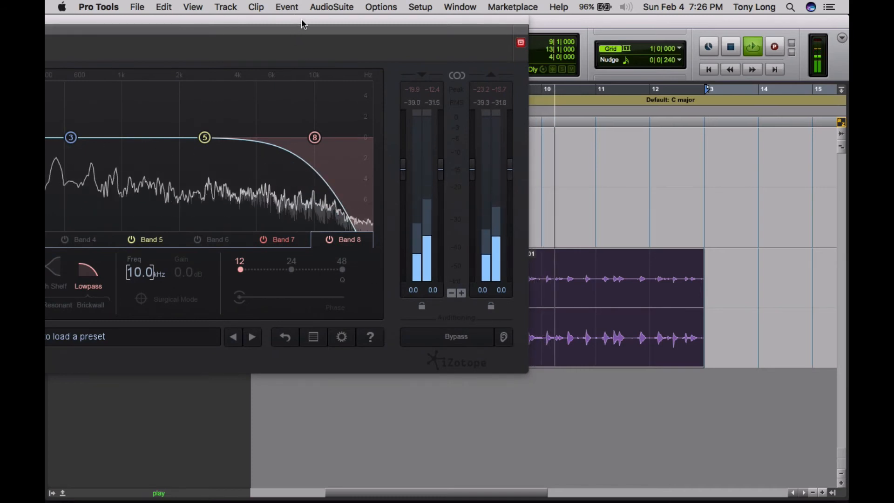
left_click_drag(301, 19, 384, 130)
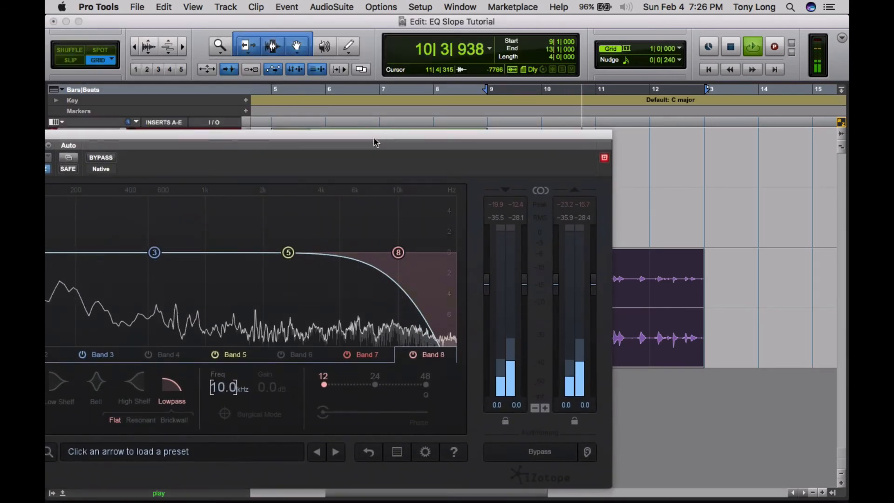
left_click(102, 159)
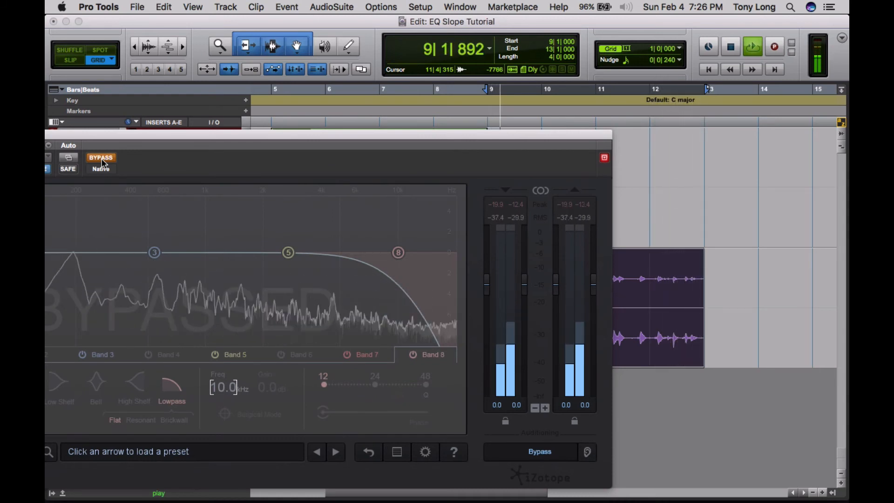
left_click(102, 159)
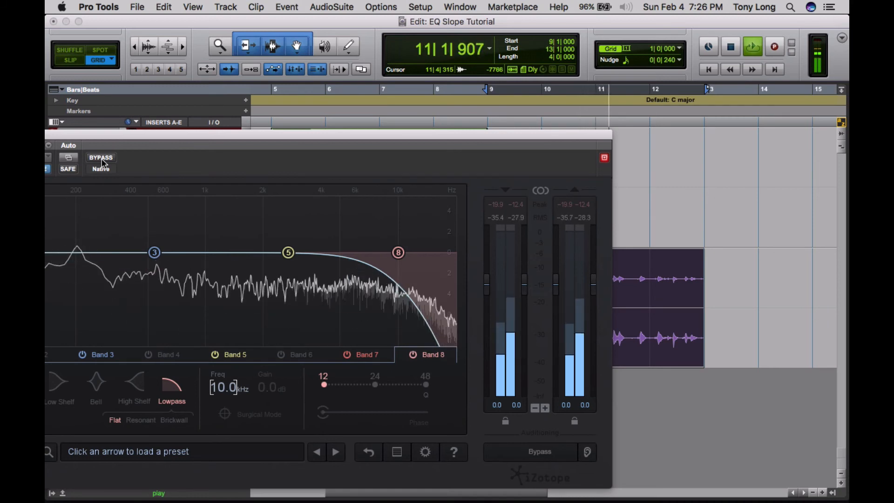
key("space")
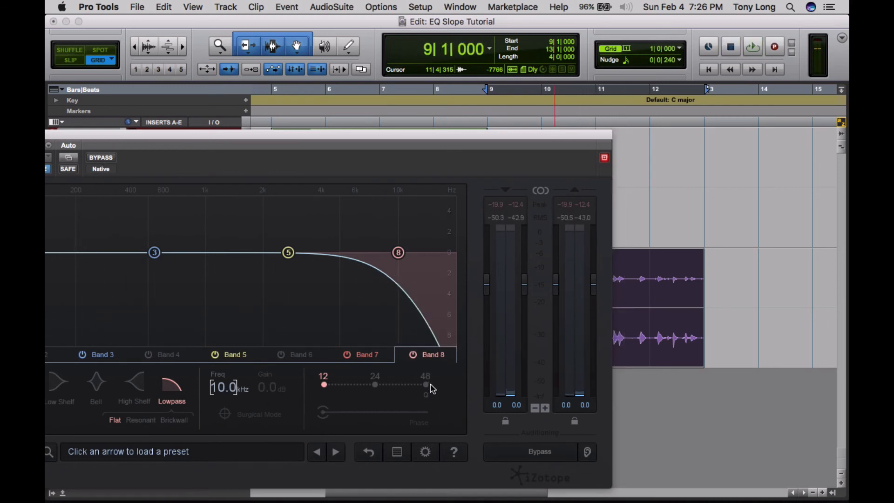
- Set the Band 8 low-pass slope to 48 dB/oct and play the guitar clip, toggling the Ozone bypass to compare the sound
left_click(426, 384)
key("space")
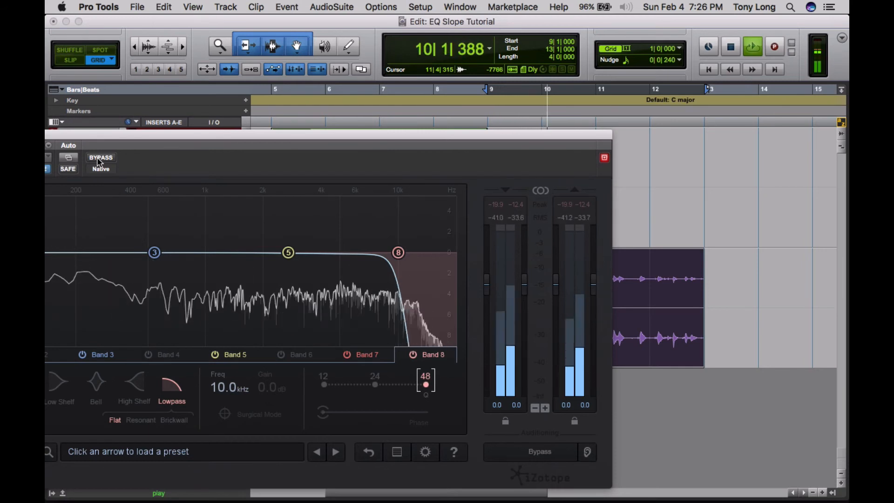
left_click(99, 160)
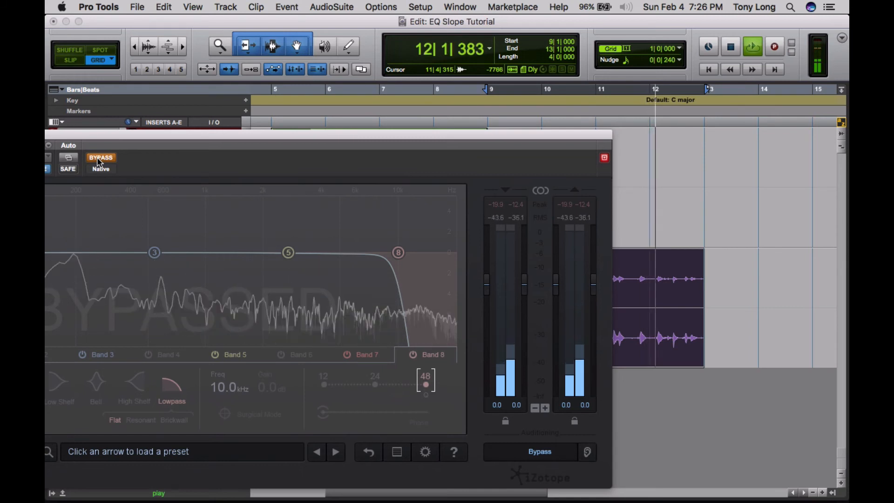
left_click(99, 161)
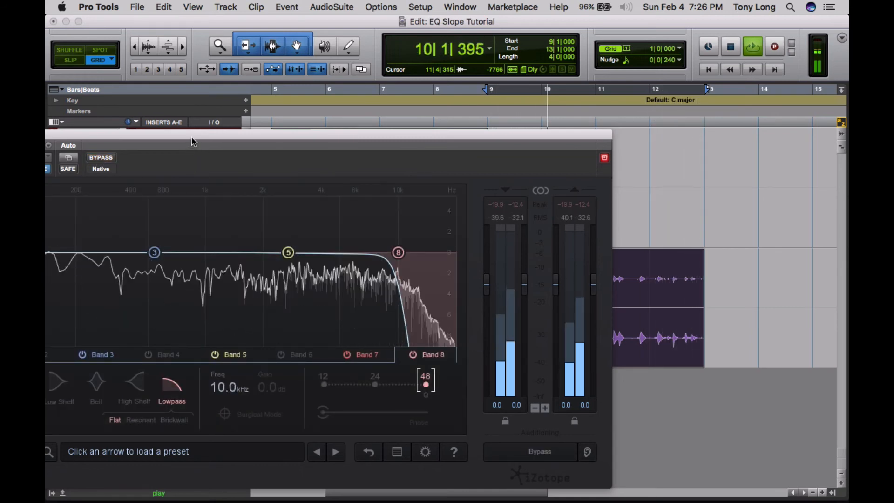
key("space")
- Close the Ozone 7 Equalizer window and switch to Preview
left_click_drag(195, 139, 347, 121)
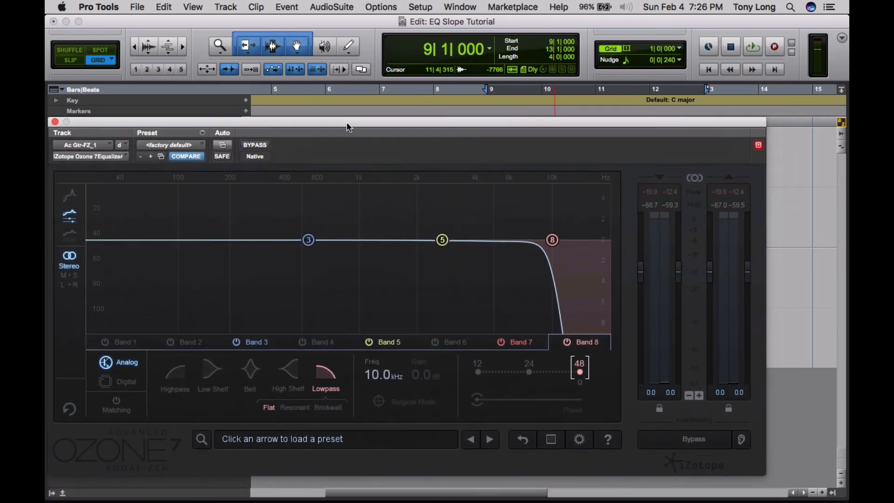
left_click(54, 122)
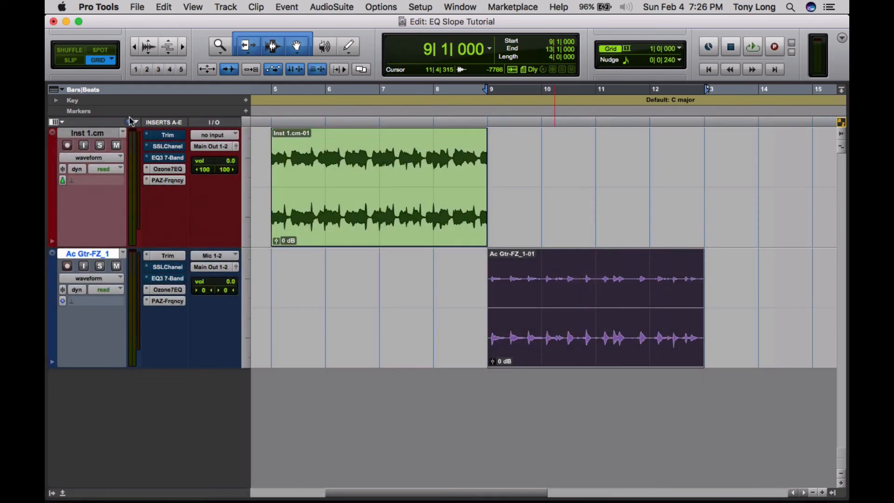
key("super+Tab")
key("super+Tab")
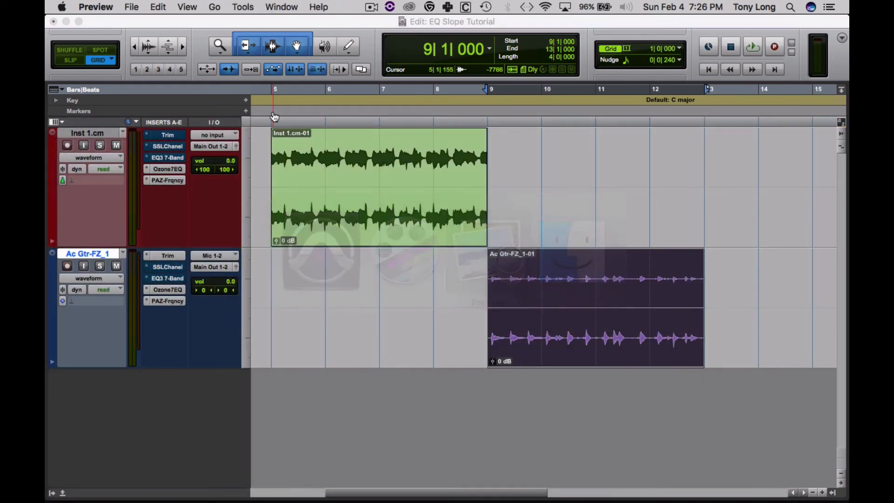
- Open the recent image Screen Shot 2018-02-04 at 6.18.46 PM and move its window down over the session
left_click(136, 9)
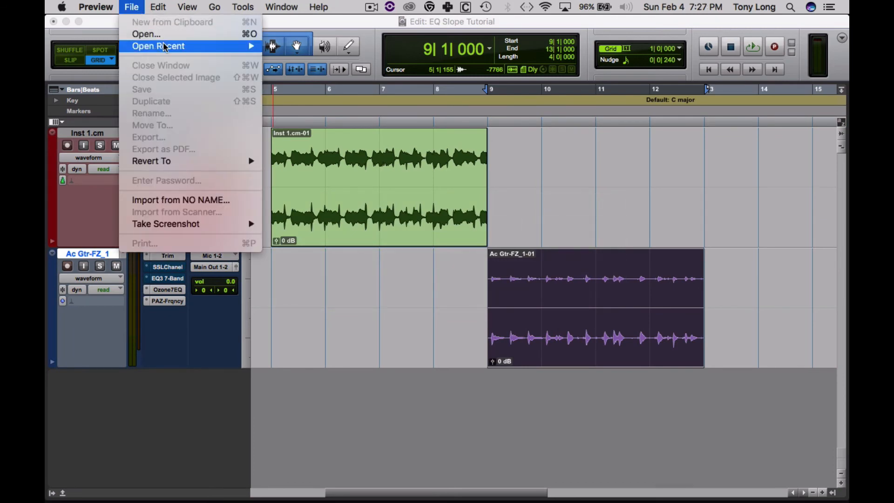
mouse_move(163, 46)
left_click(310, 73)
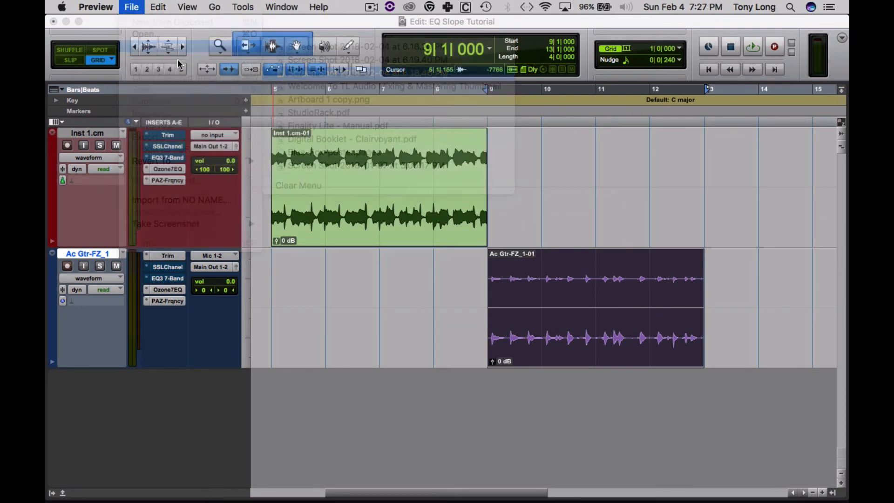
left_click(131, 7)
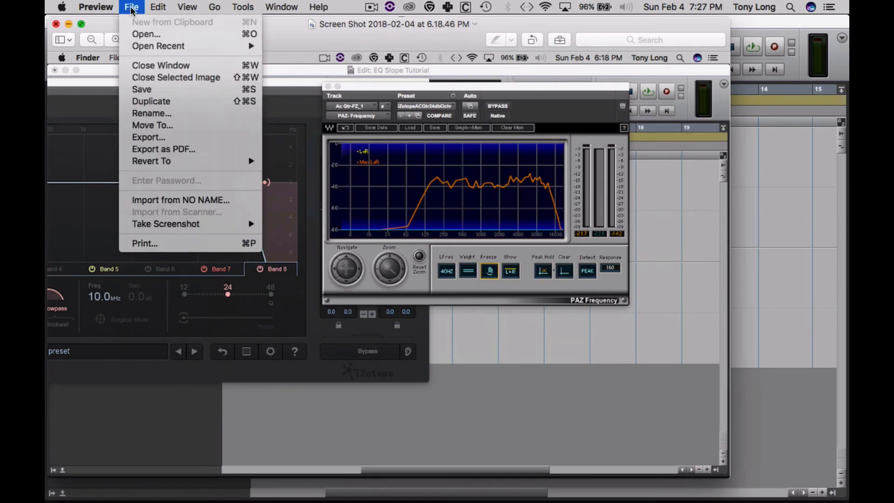
mouse_move(154, 46)
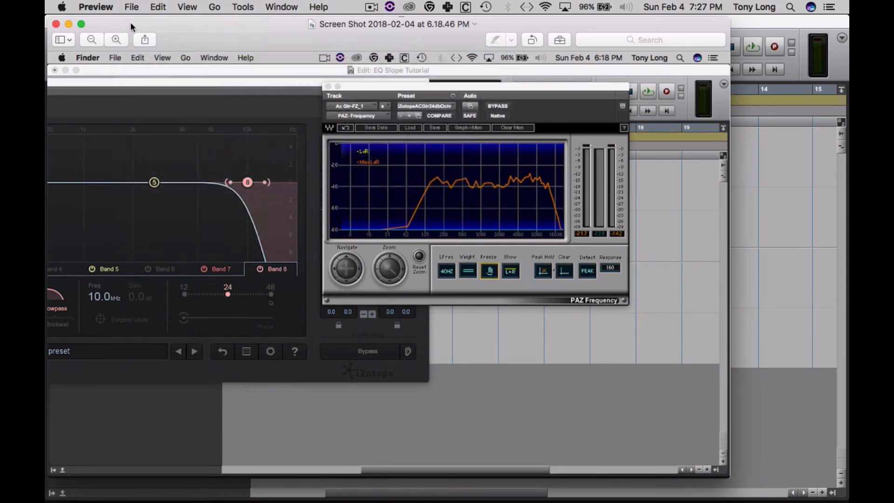
left_click_drag(185, 24, 254, 125)
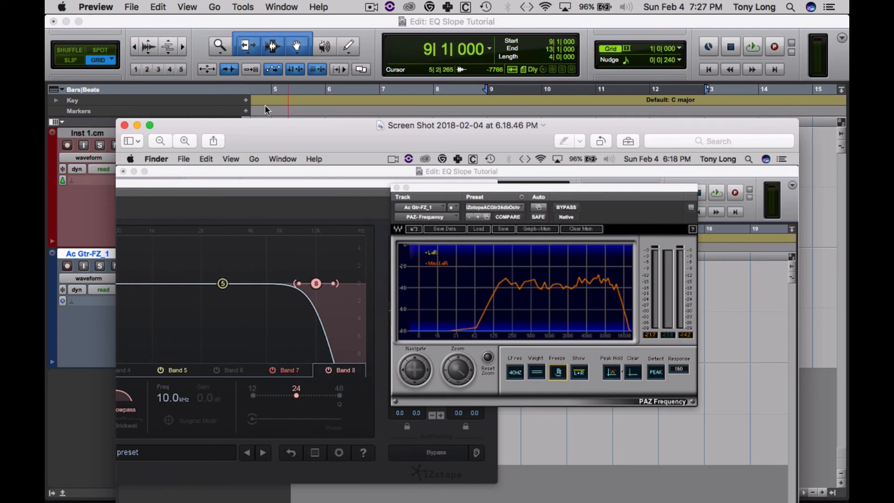
- Open the recent image Screen Shot 2018-02-04 at 6.19.40 PM, which holds the 48 dB/oct low-pass curve
key("super+Tab")
key("super+shift+Tab")
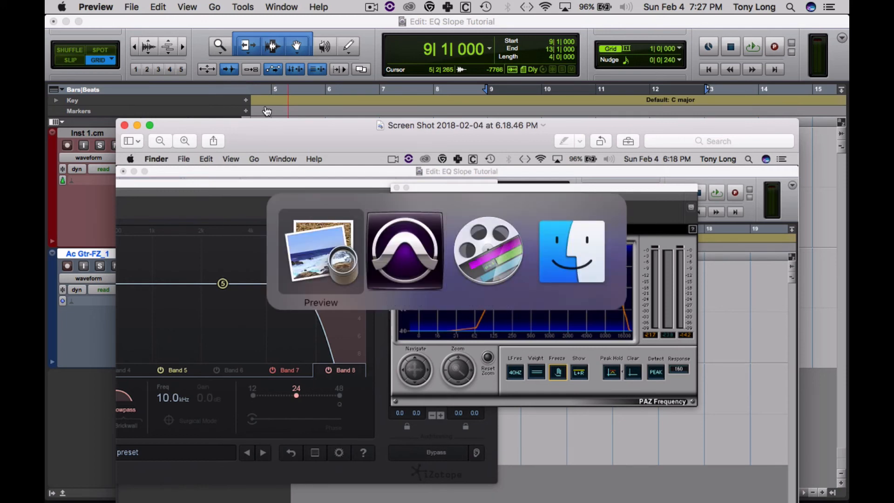
left_click(130, 8)
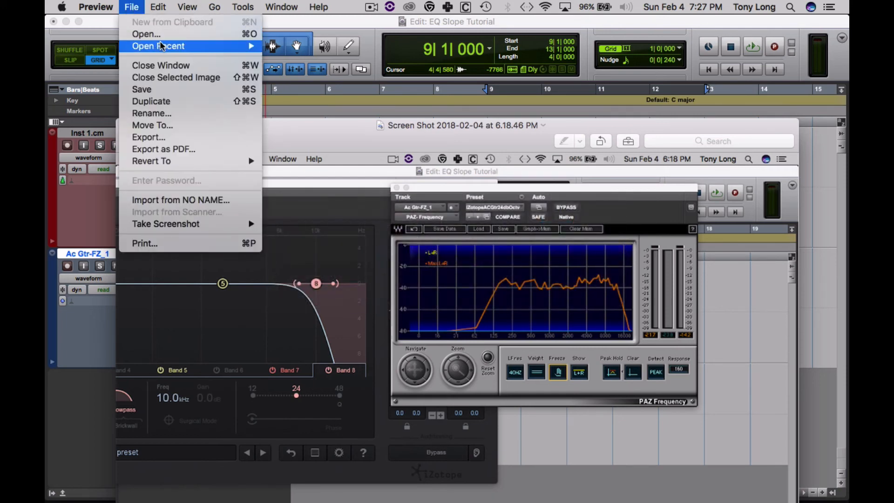
mouse_move(163, 45)
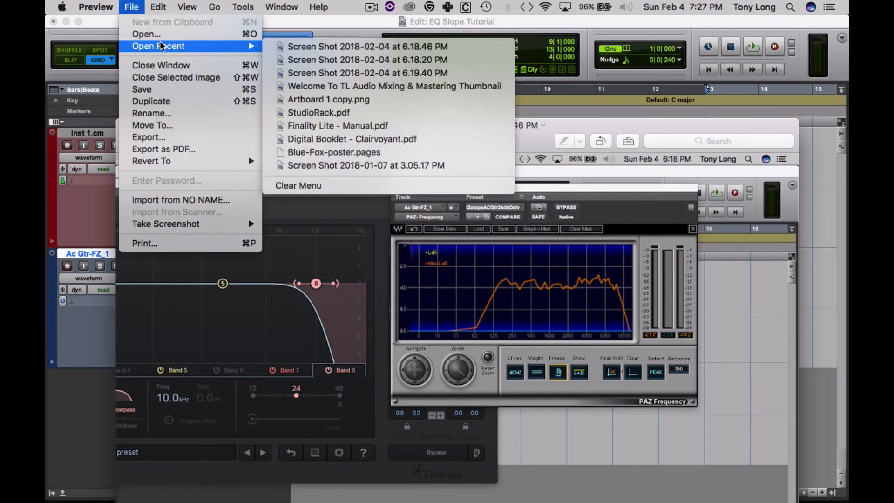
left_click(323, 46)
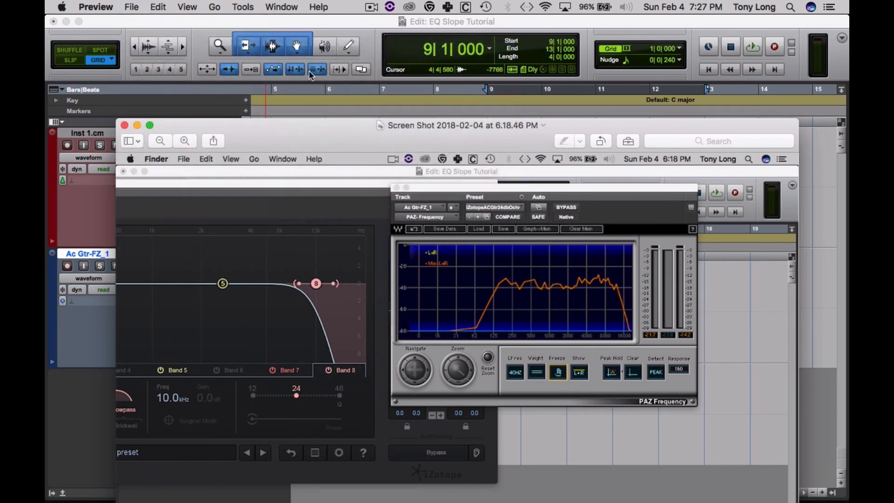
left_click(130, 7)
mouse_move(163, 45)
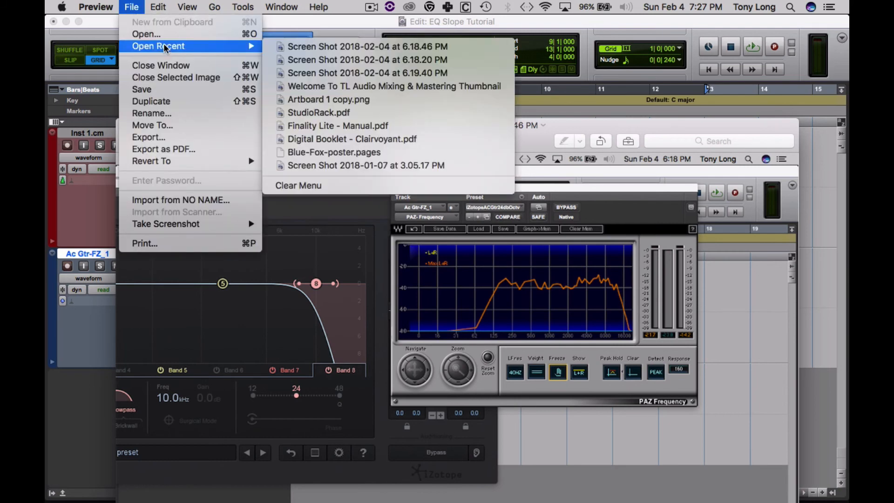
left_click(310, 73)
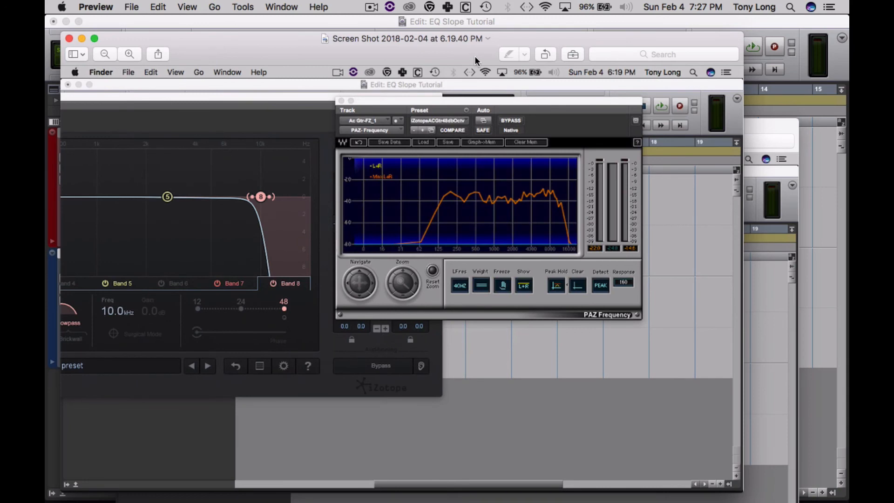
- Arrange the two screenshot windows one above the other to compare the 24 and 48 dB/oct curves in PAZ Frequency
left_click_drag(474, 56, 535, 237)
left_click_drag(530, 122, 399, 19)
left_click(723, 208)
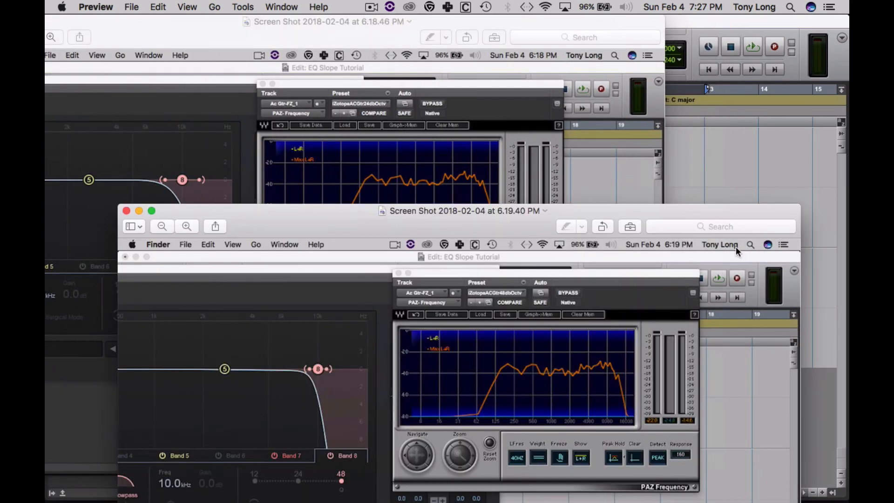
left_click_drag(673, 207, 650, 228)
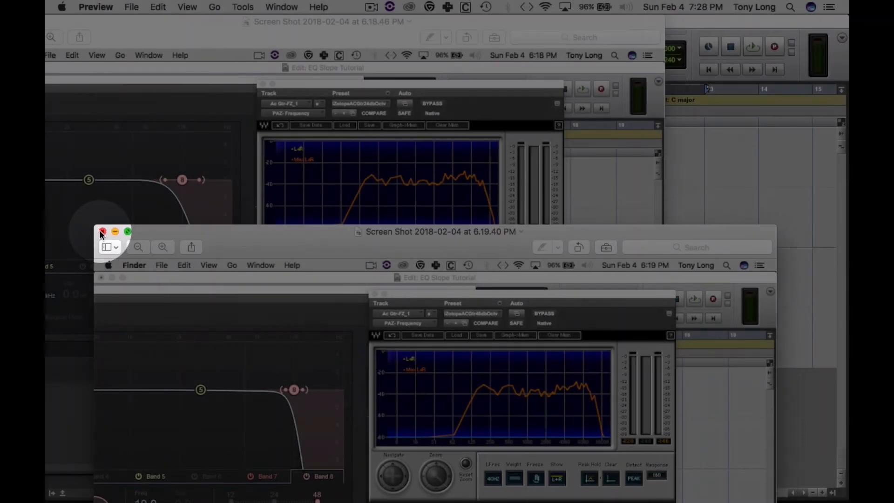
- Close both screenshots, return to Pro Tools and select the Inst 1.cm-01 clip
left_click(102, 232)
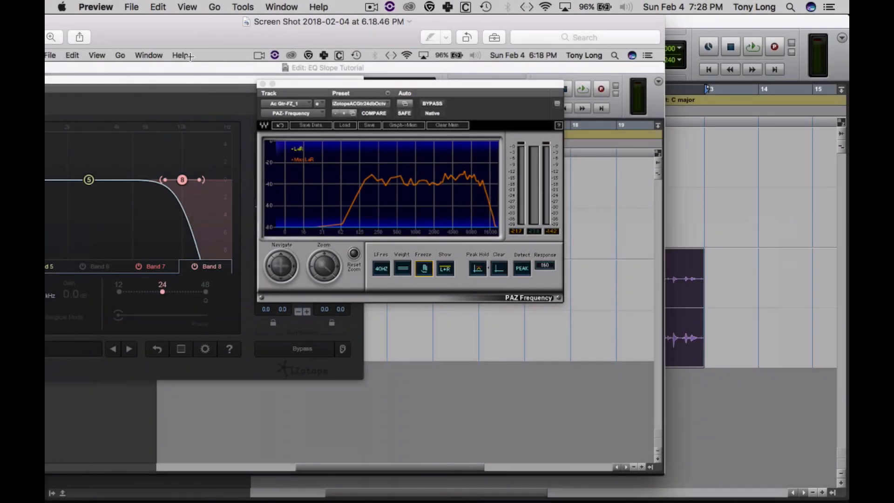
left_click_drag(214, 22, 404, 22)
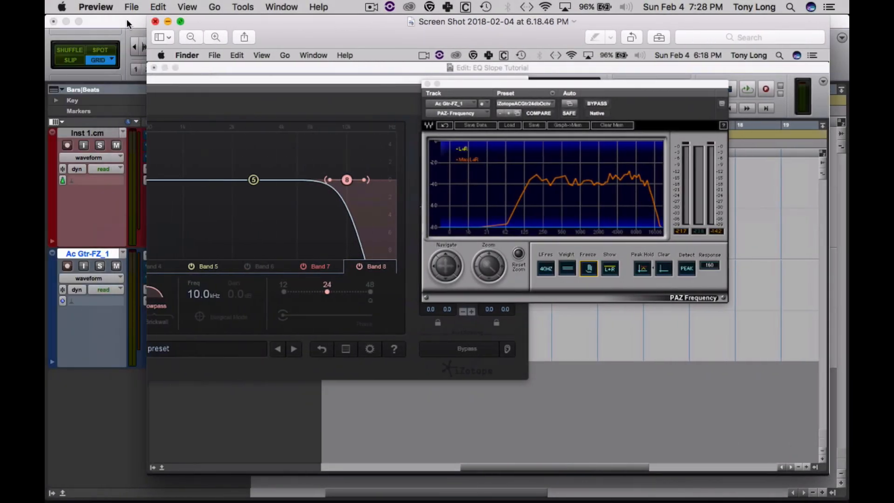
left_click(154, 21)
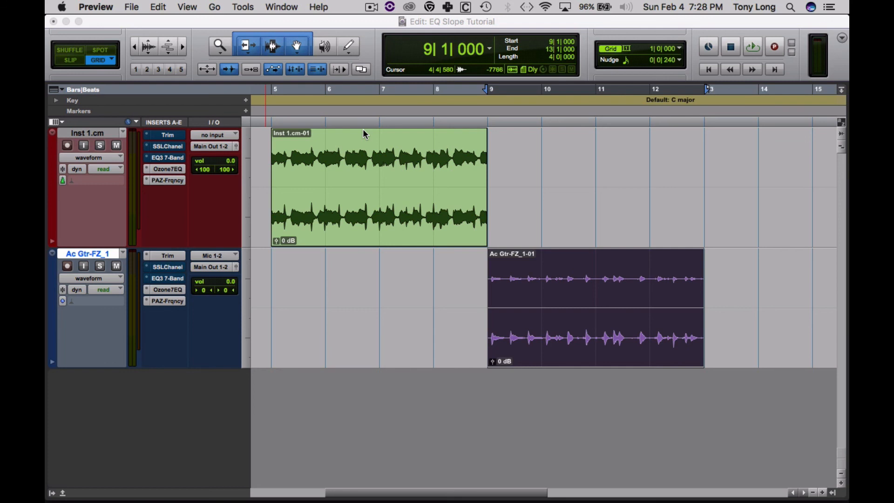
left_click(418, 229)
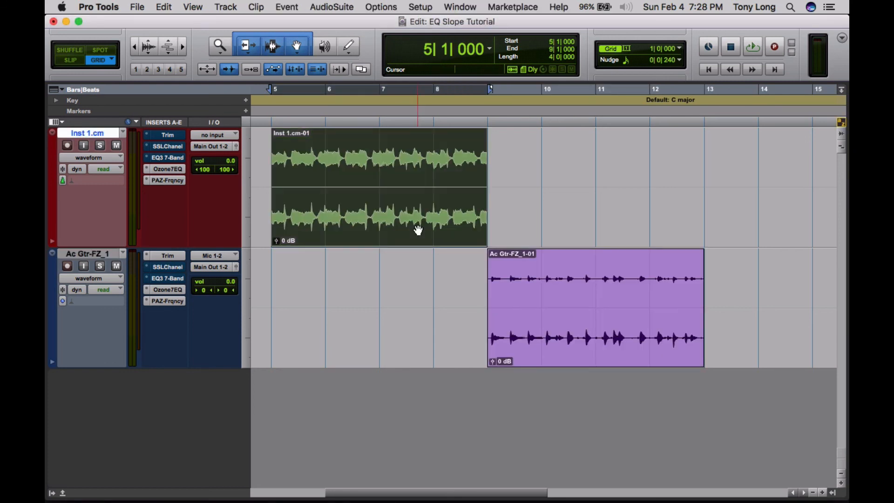